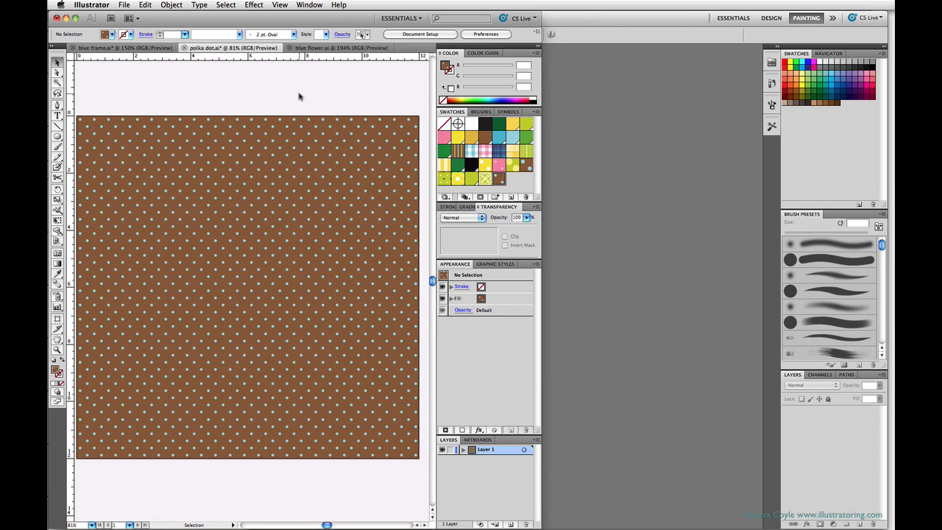
- Copy the polka dot square and, in Photoshop, create a 3600 × 3600 pixel RGB document at 300 pixels/inch from the Clipboard preset
drag(299, 93, 307, 136)
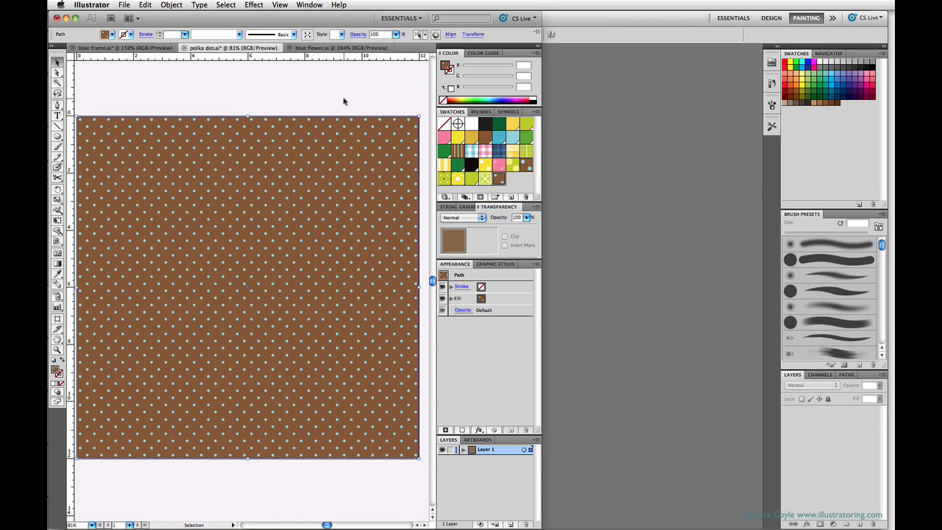
click(673, 167)
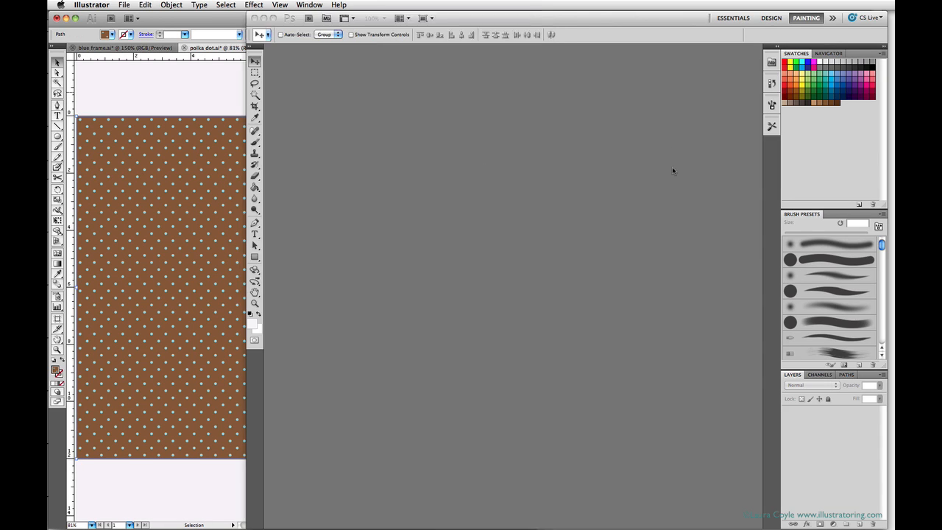
key(super+n)
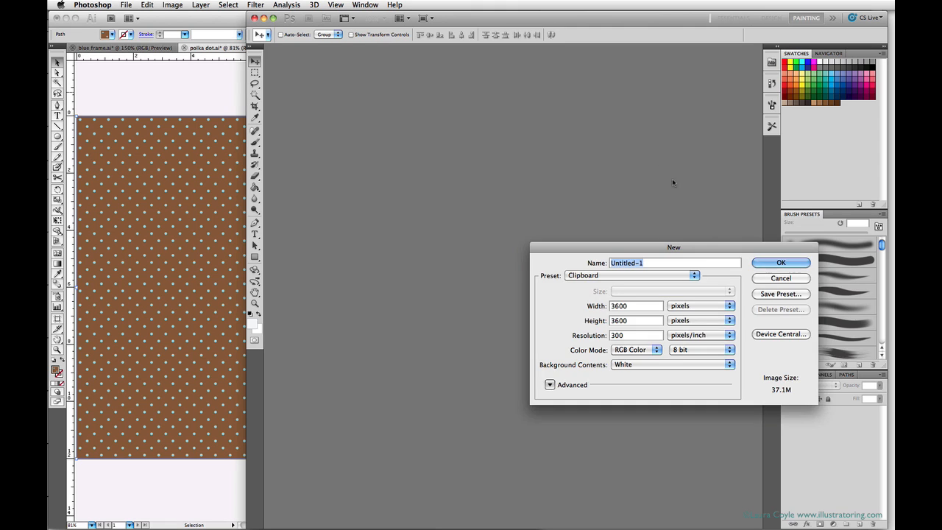
key(Return)
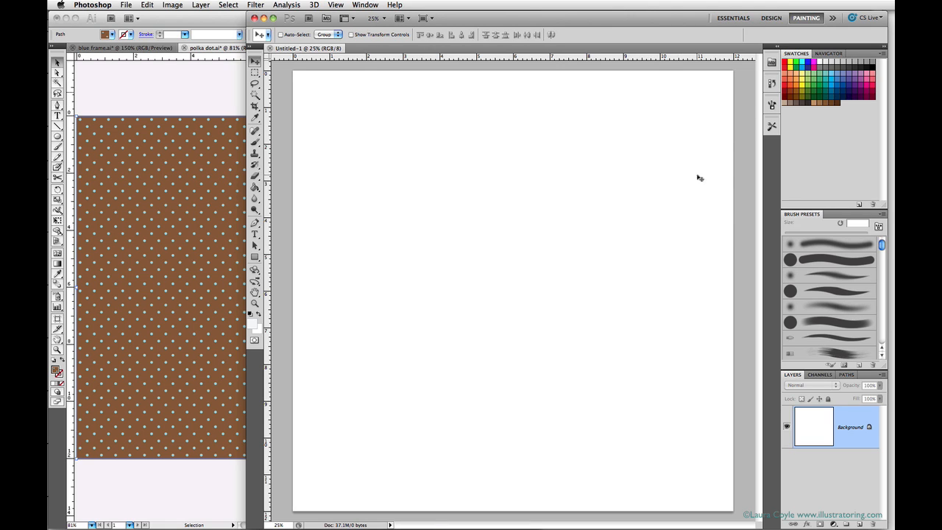
- Paste the copied polka dot artwork as a Smart Object and commit its placement
key(super+v)
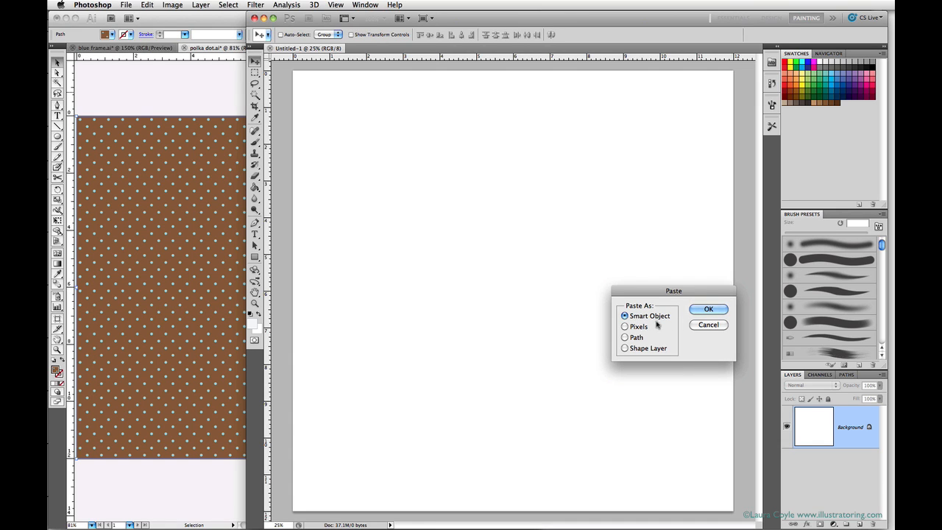
click(707, 310)
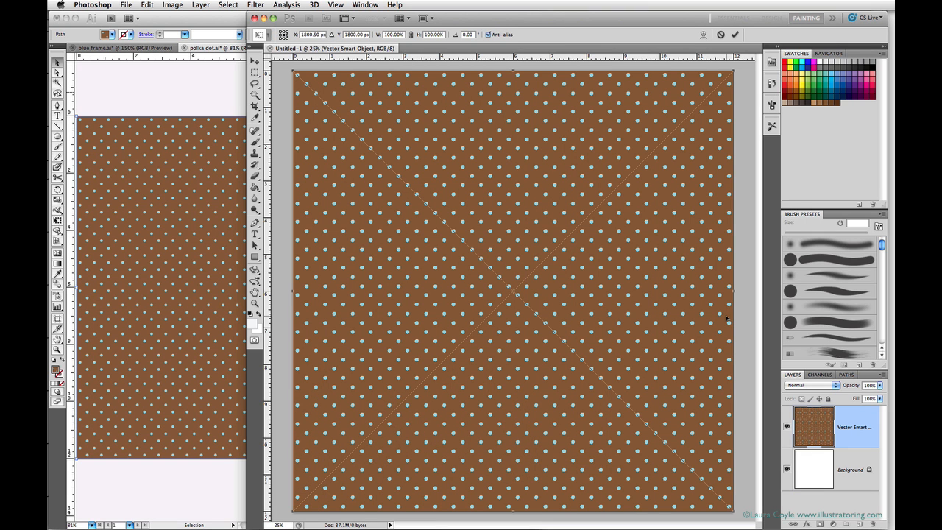
key(Return)
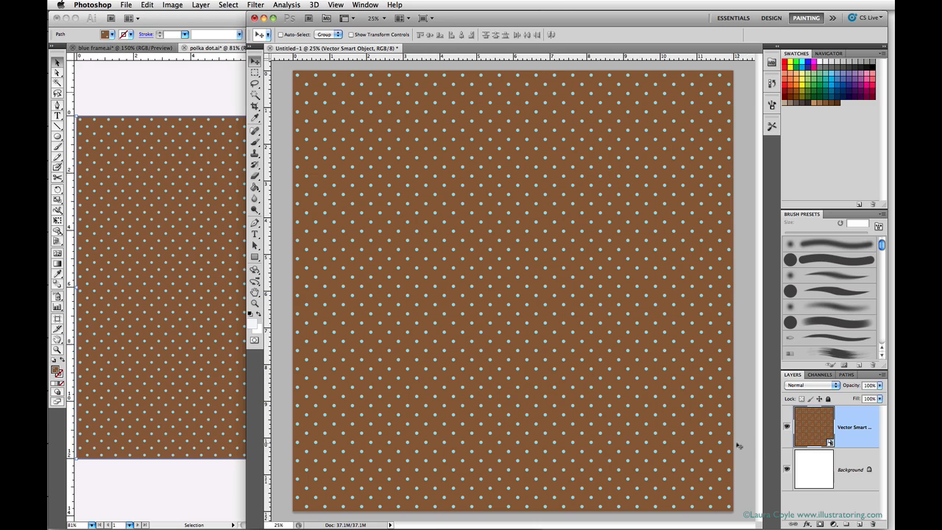
- Save the document as vso 1.psd with Maximize Compatibility enabled
key(super+s)
key(Return)
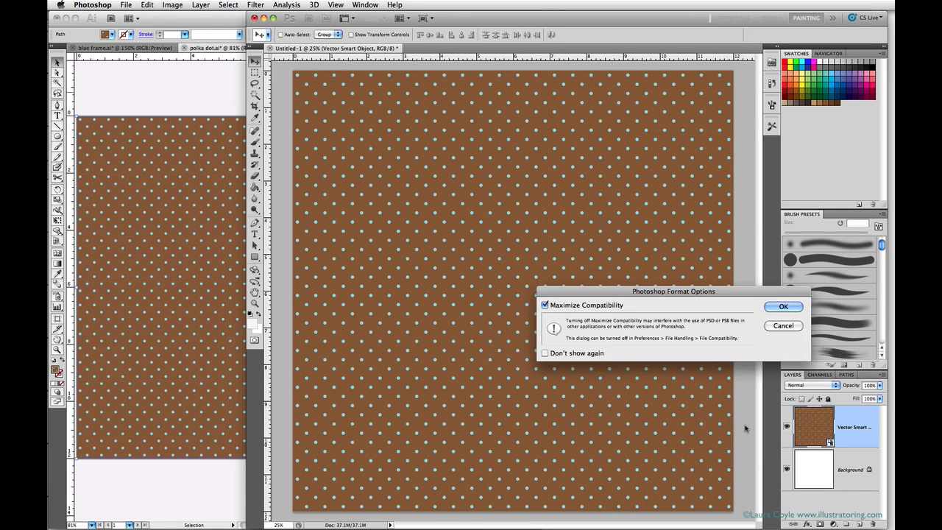
click(784, 306)
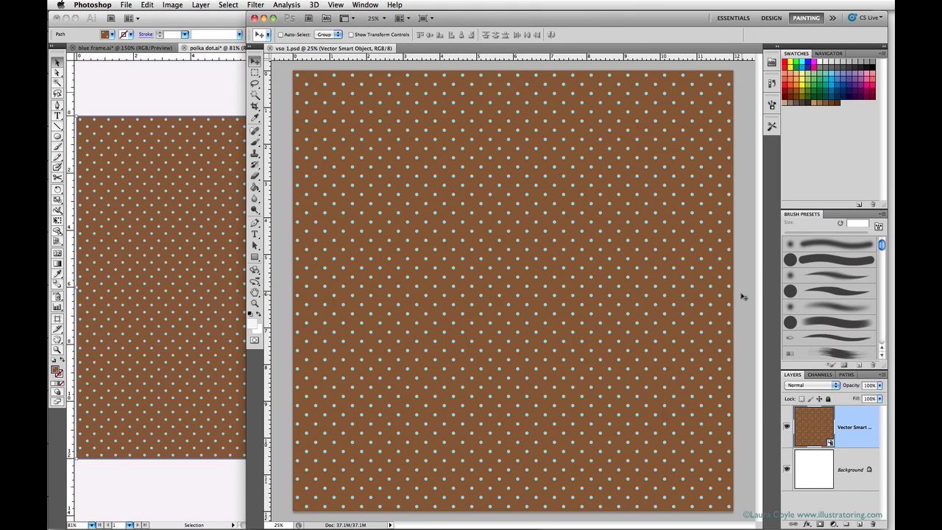
- Open the polka dot smart object for editing in Illustrator and close the original polka dot.ai without saving changes
double_click(814, 426)
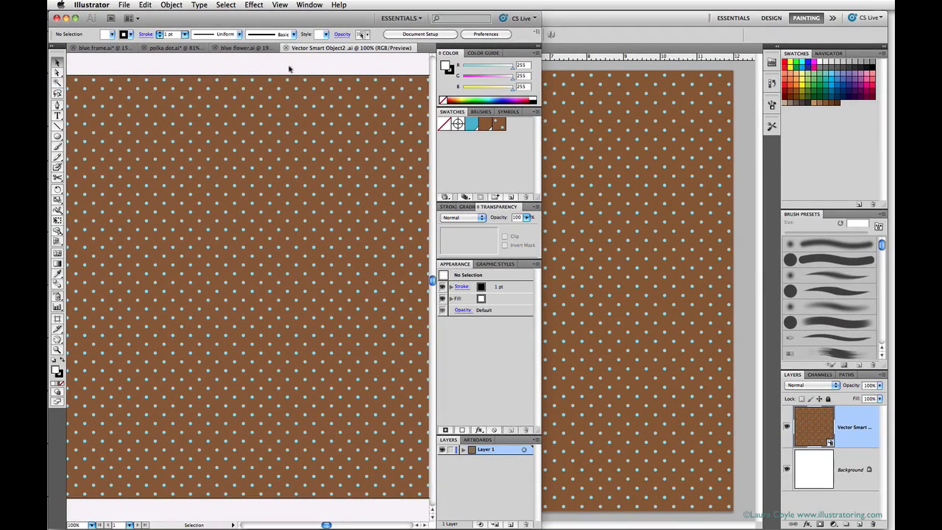
click(164, 50)
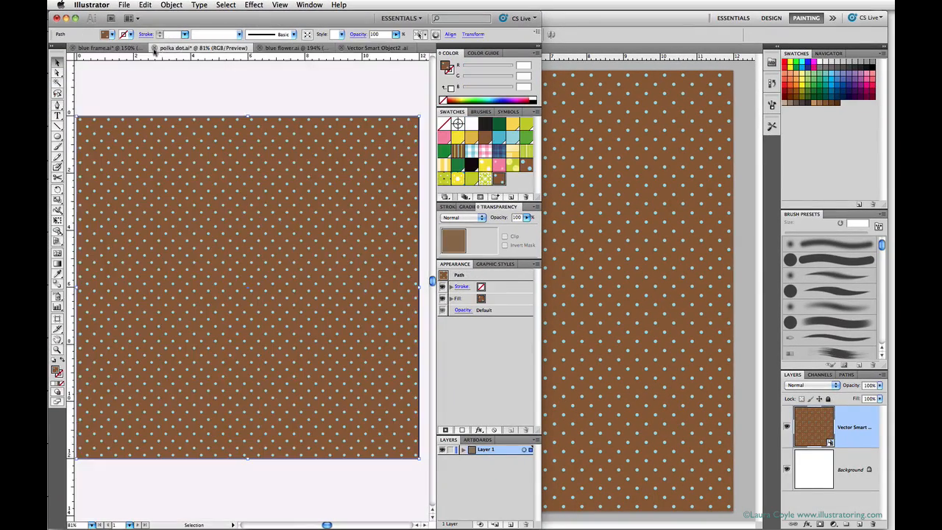
key(super+w)
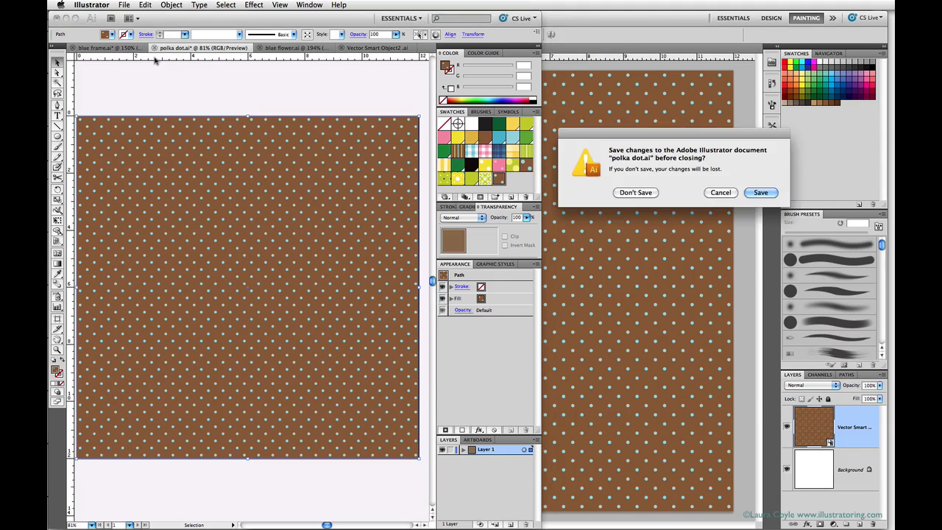
click(634, 193)
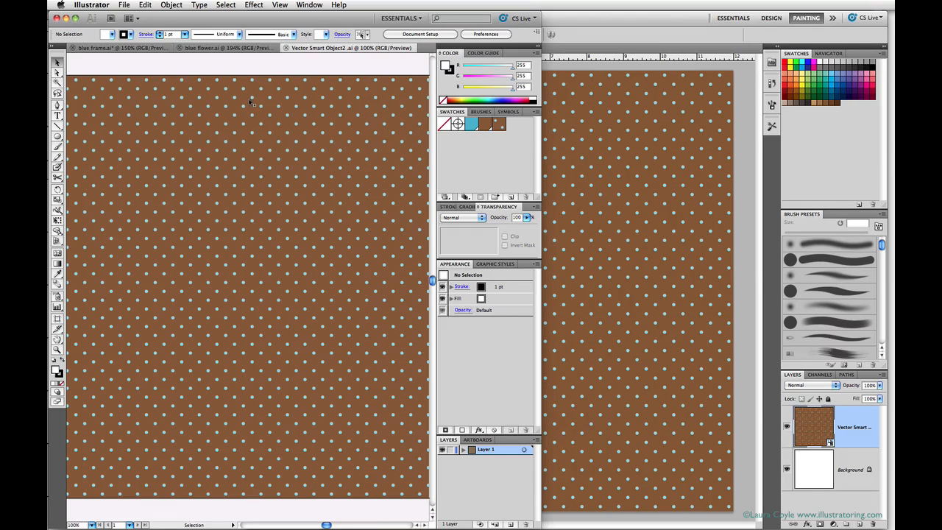
- Scale only the pattern of the polka dot square uniformly to 50%, leaving Objects excluded from the scaling
click(243, 94)
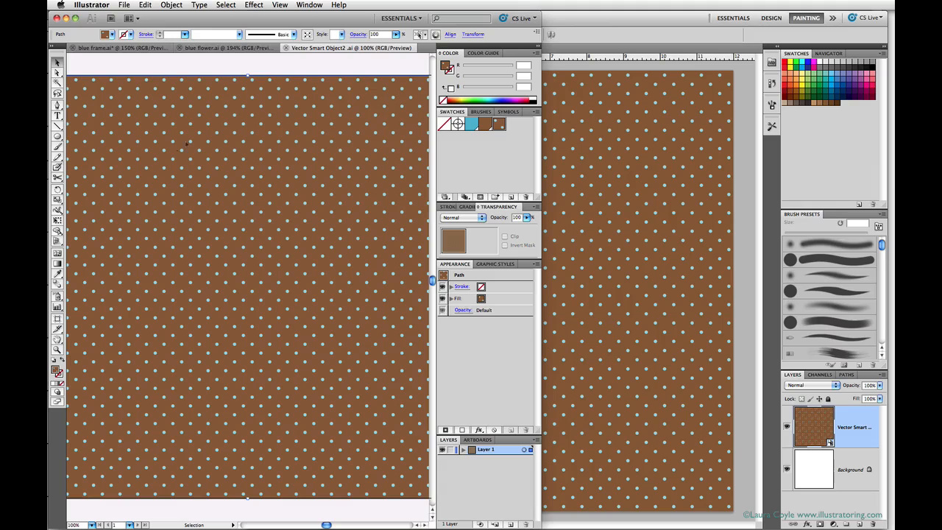
double_click(57, 200)
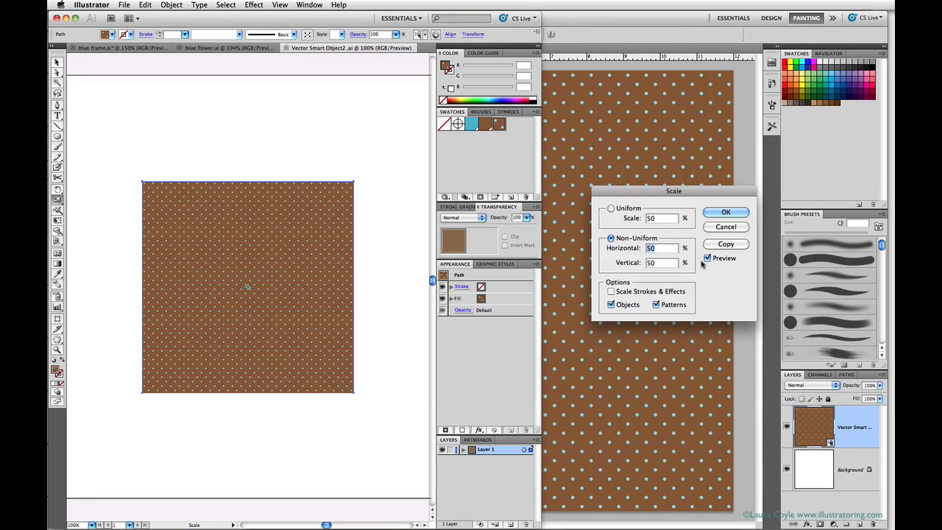
click(611, 209)
click(612, 304)
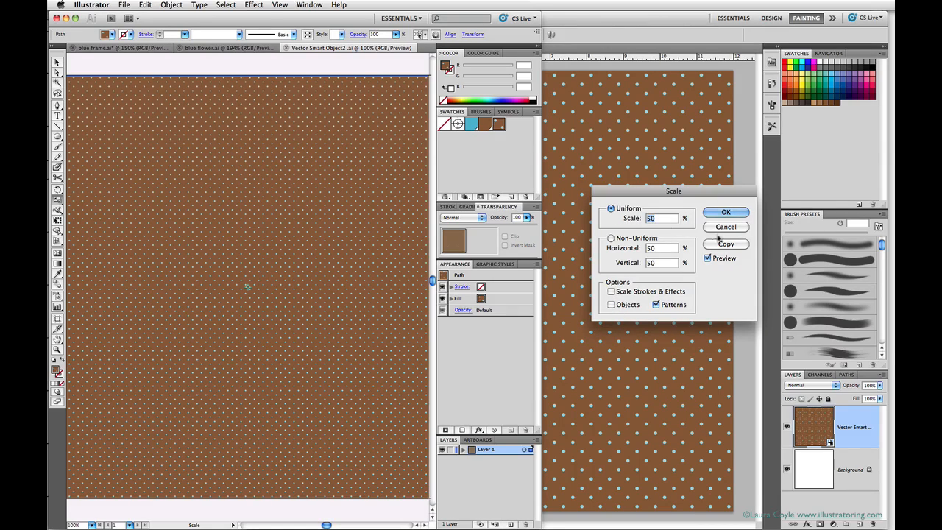
click(726, 213)
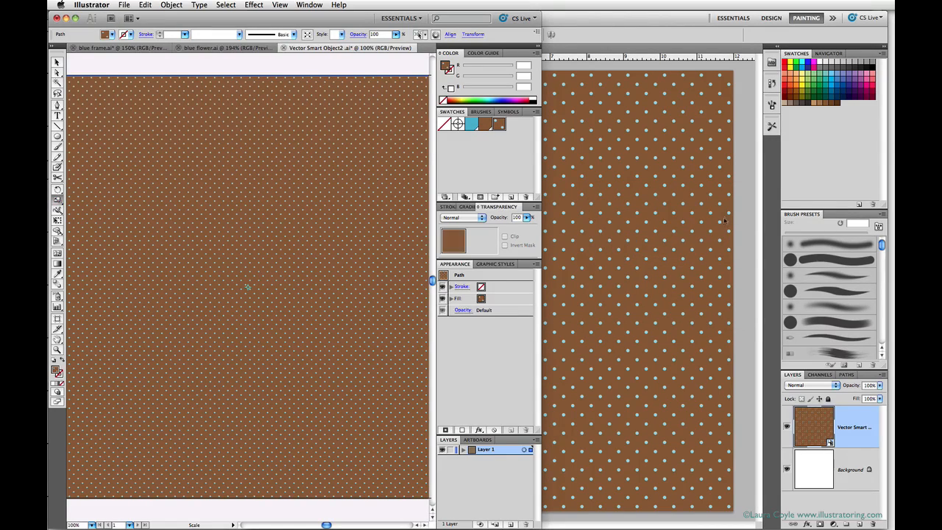
- Deselect the polka dot square, save the edited smart object, and switch to Photoshop
key(v)
click(346, 512)
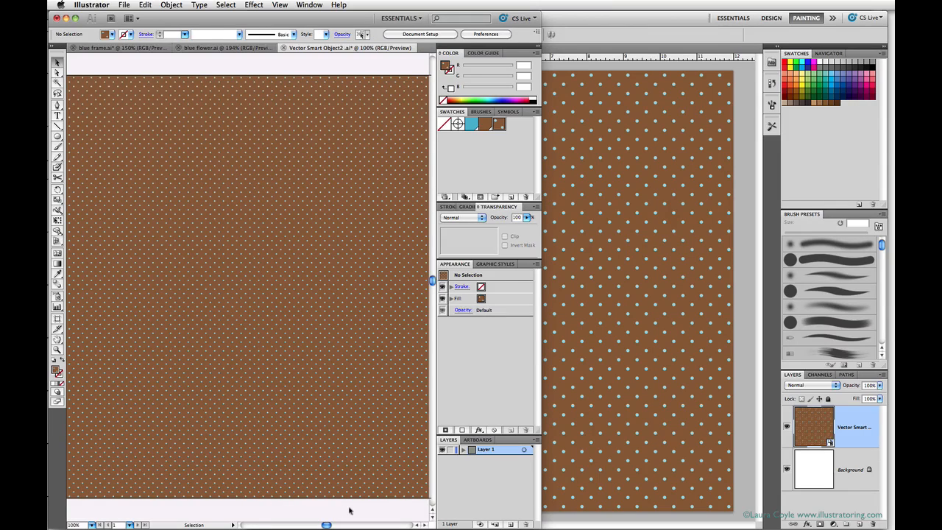
key(super+s)
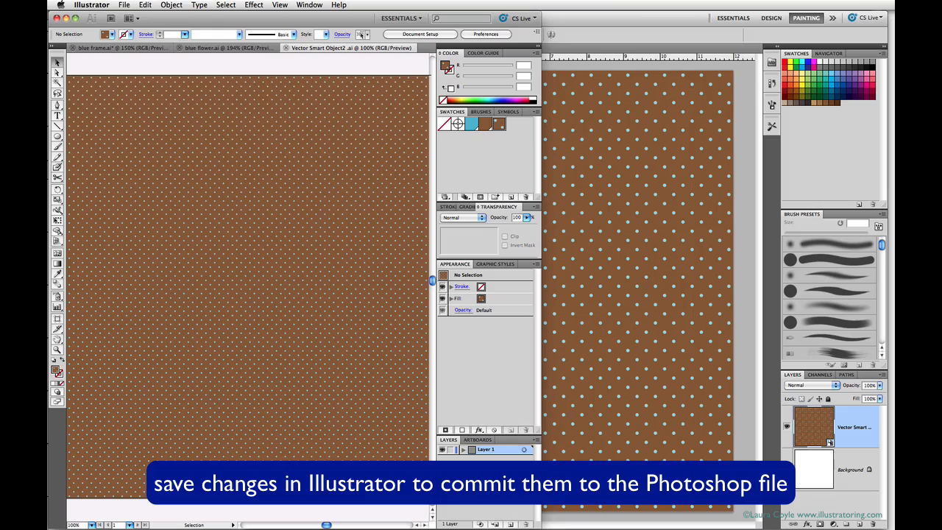
click(740, 309)
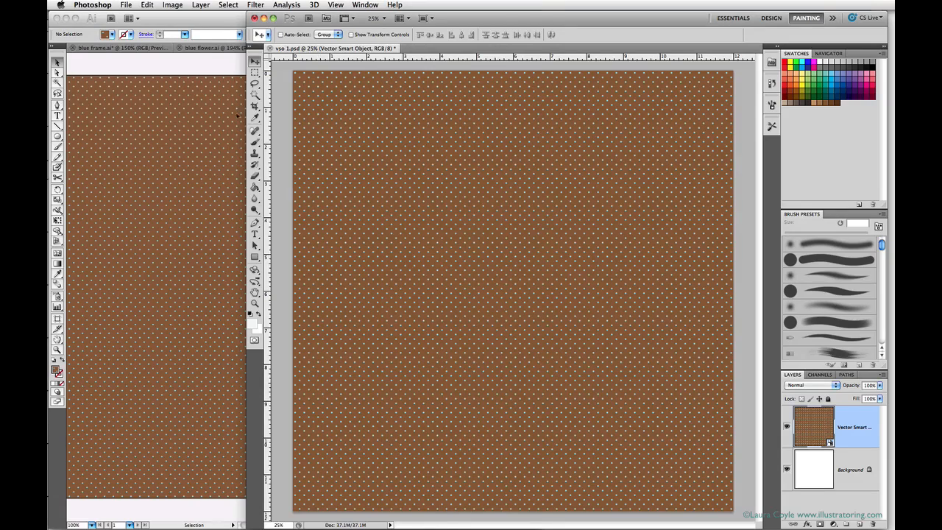
- Place the flower artwork from Illustrator's blue flower.ai into vso 1.psd as a smart object and enlarge it to about 335%
click(197, 71)
click(199, 49)
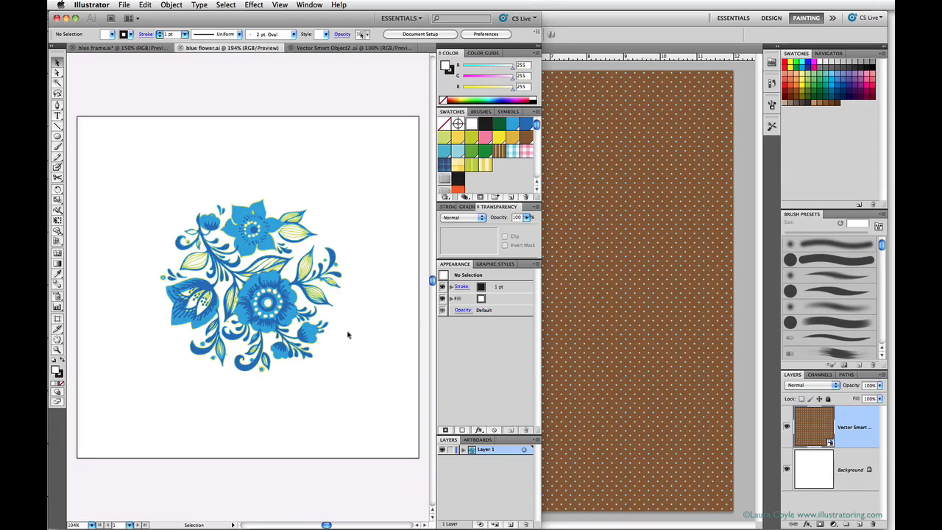
drag(267, 303, 644, 344)
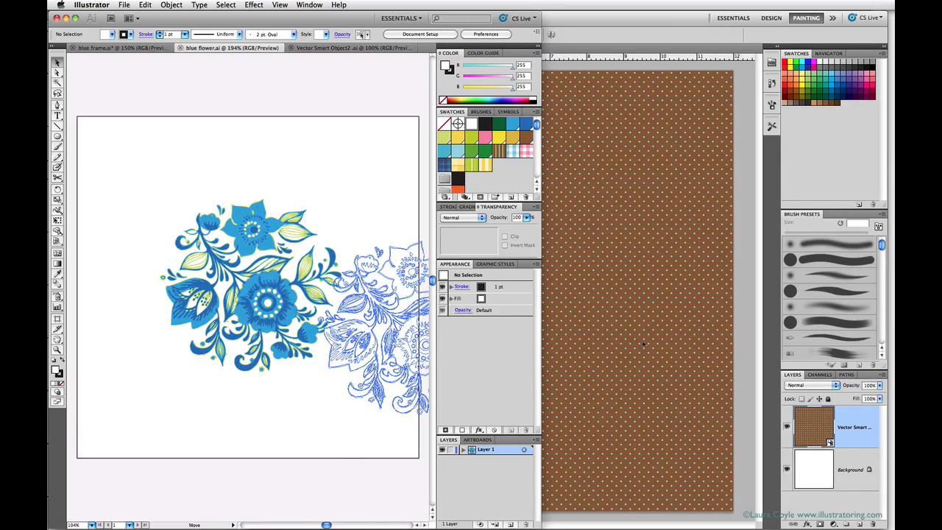
drag(677, 286, 676, 287)
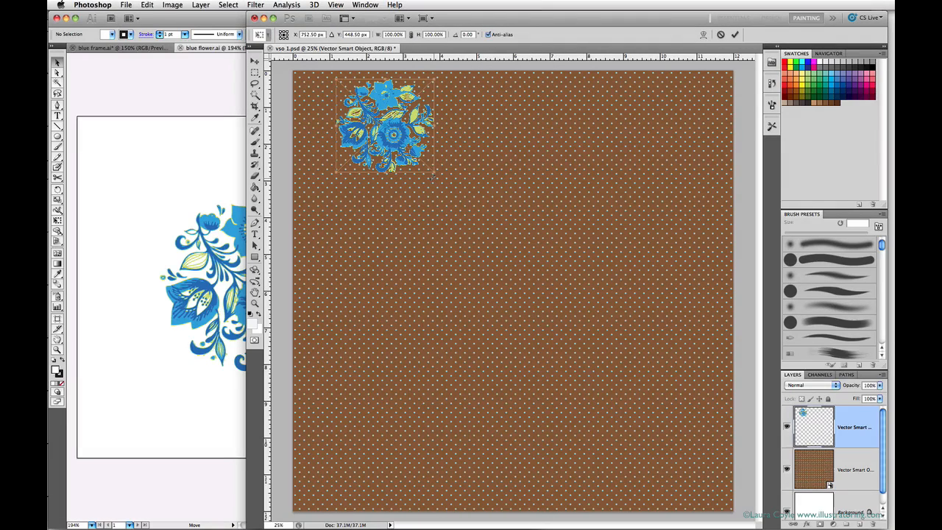
drag(433, 172, 667, 384)
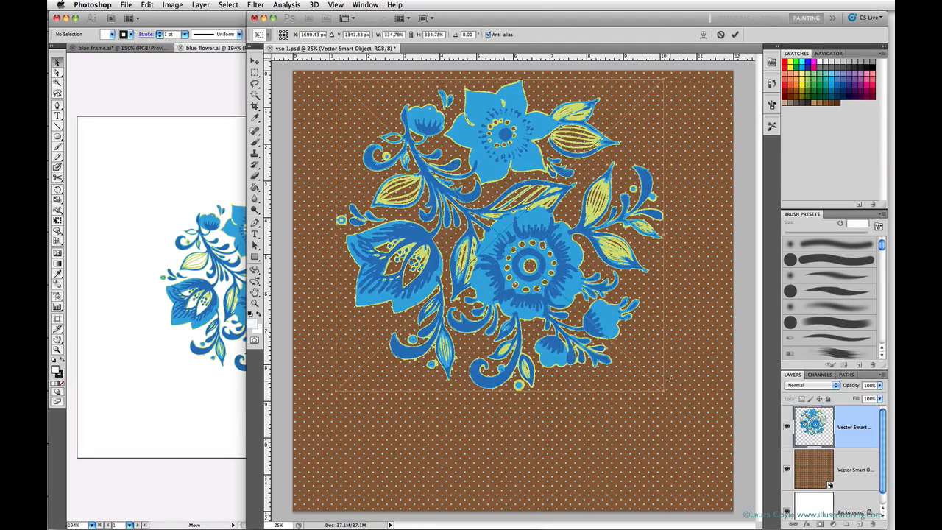
key(Return)
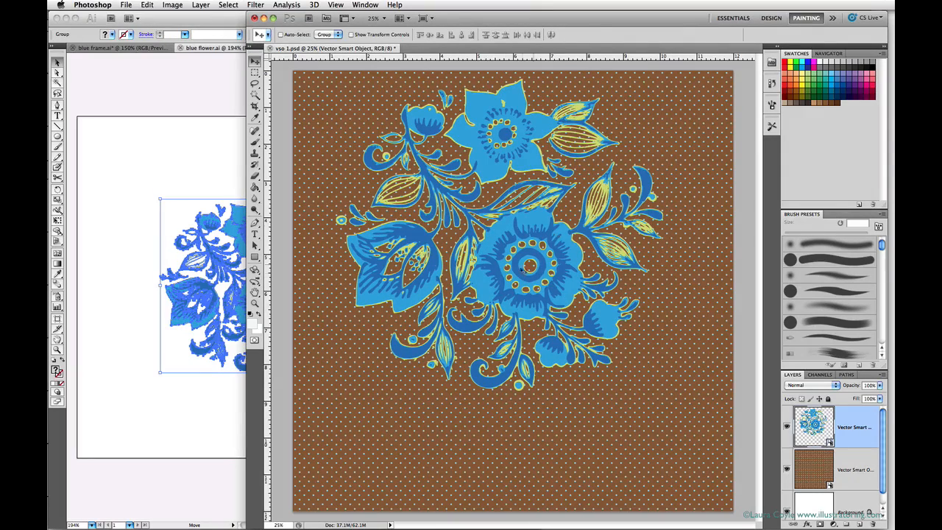
- Move the flower into the canvas's upper-right corner, partly beyond the edges, and enlarge it to about 359%
drag(482, 282, 632, 216)
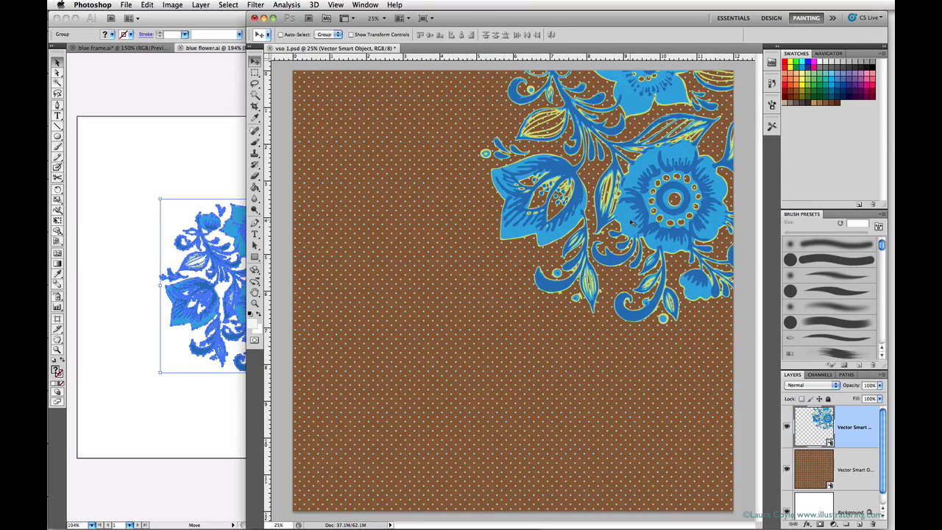
key(t)
key(super+t)
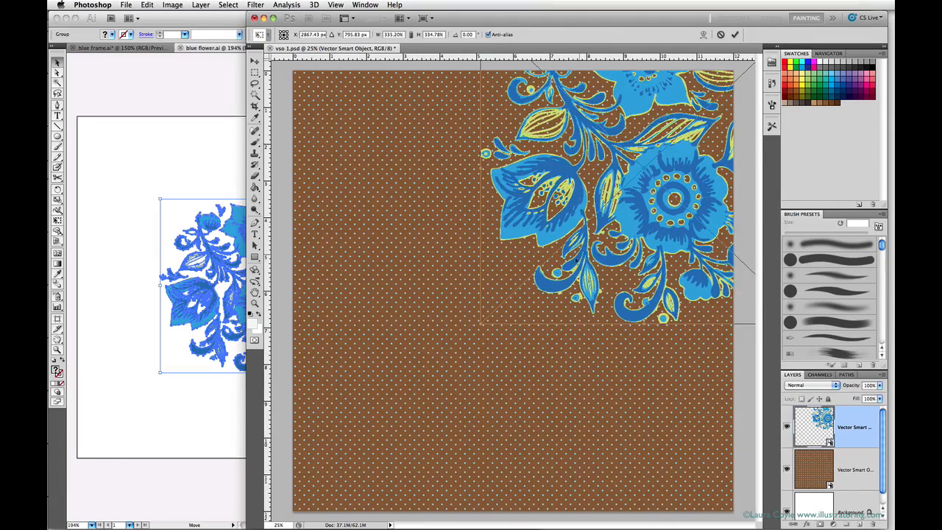
drag(480, 324, 458, 343)
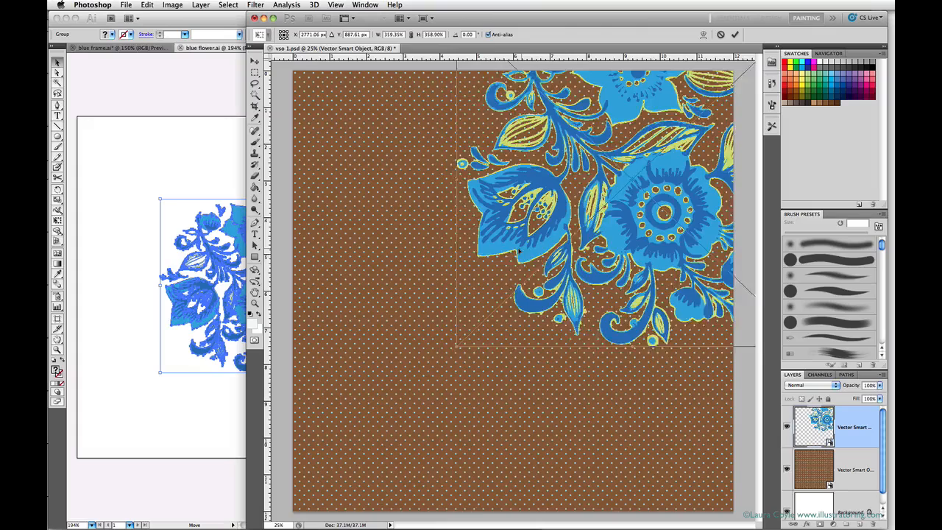
drag(524, 249, 510, 258)
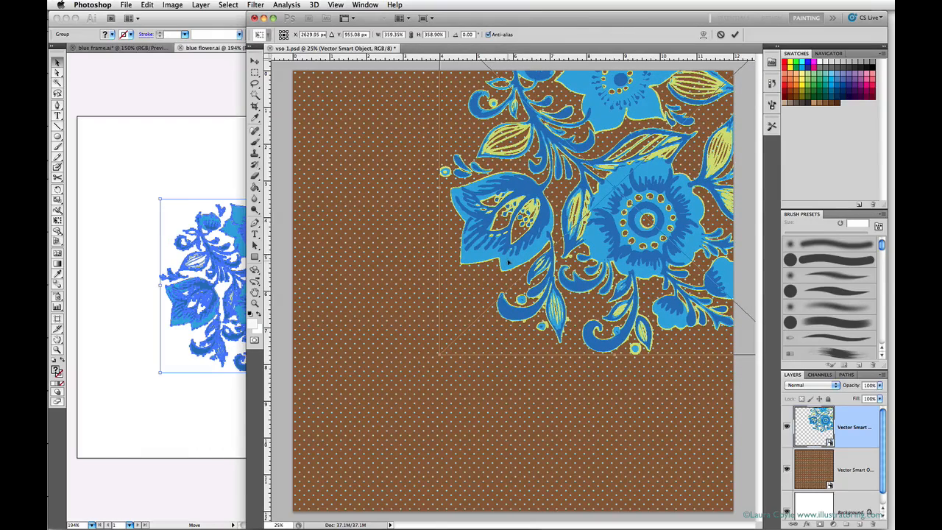
key(Return)
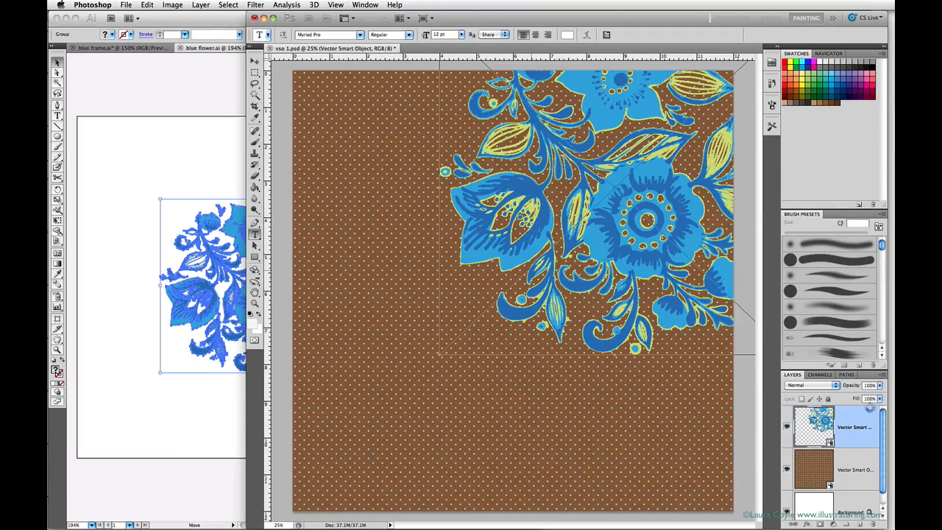
- Set the flower layer's opacity to 79%
click(880, 386)
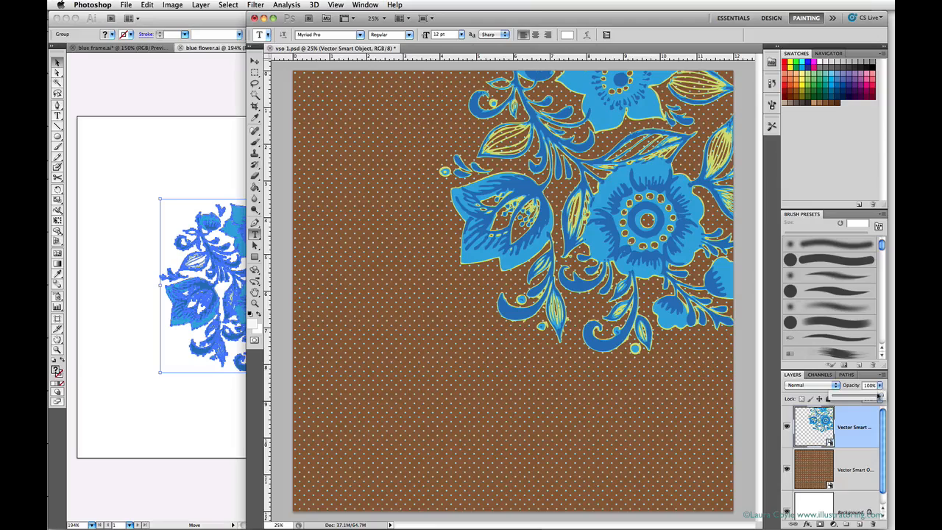
drag(880, 395, 869, 401)
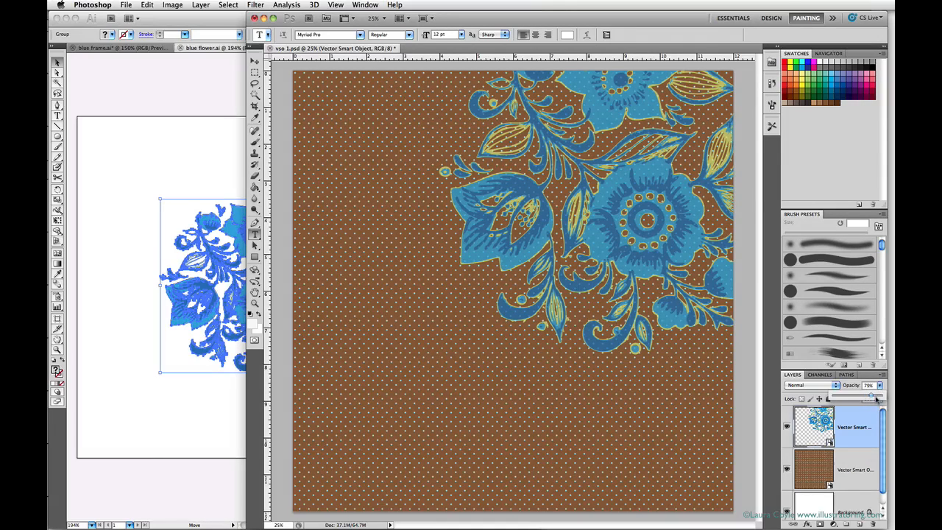
click(876, 386)
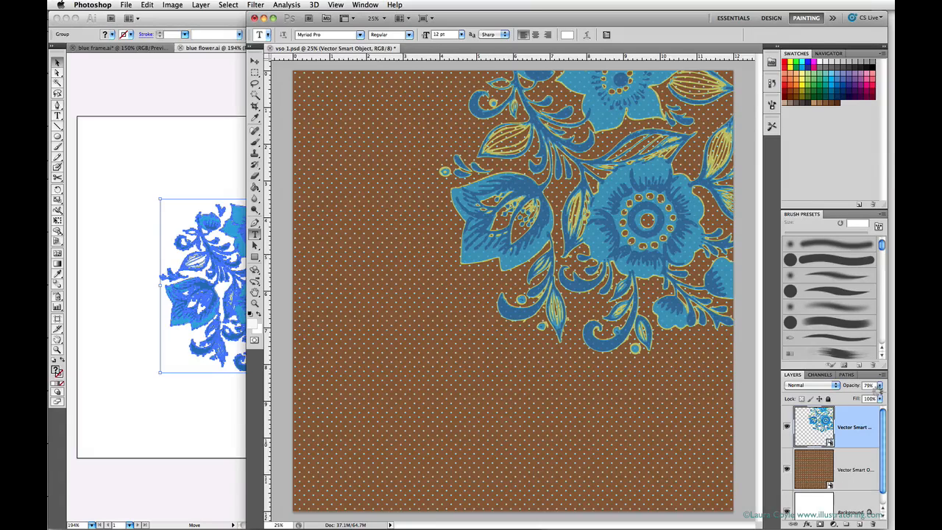
- Open the flower smart object for editing in Illustrator and close the original blue flower.ai file
double_click(809, 433)
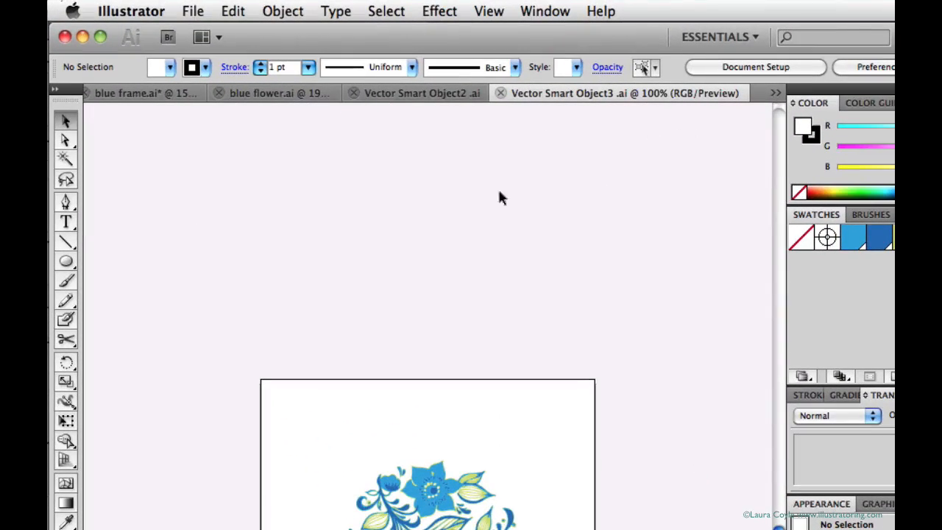
click(254, 93)
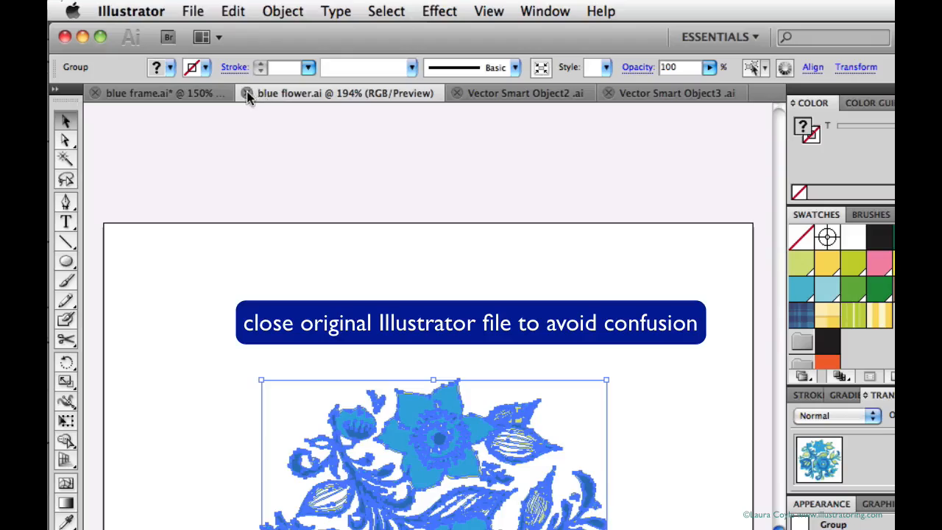
click(246, 92)
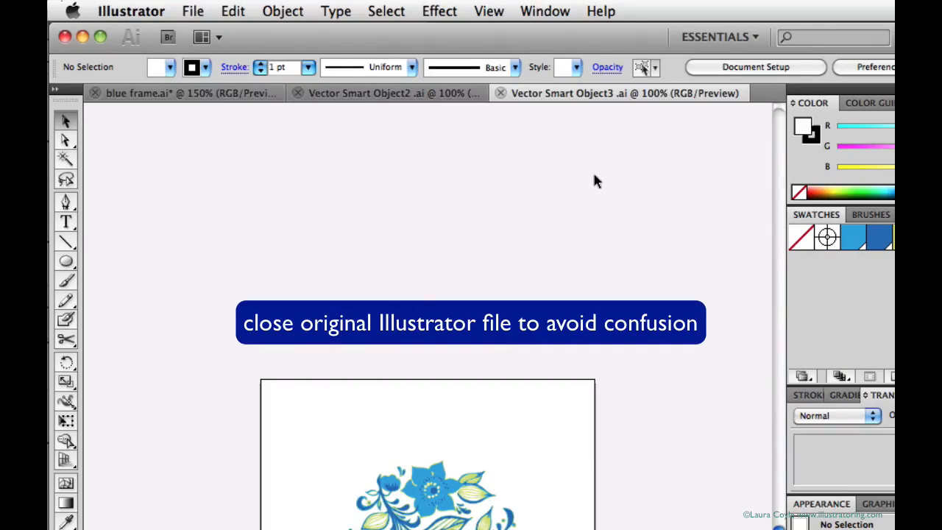
key(super+0)
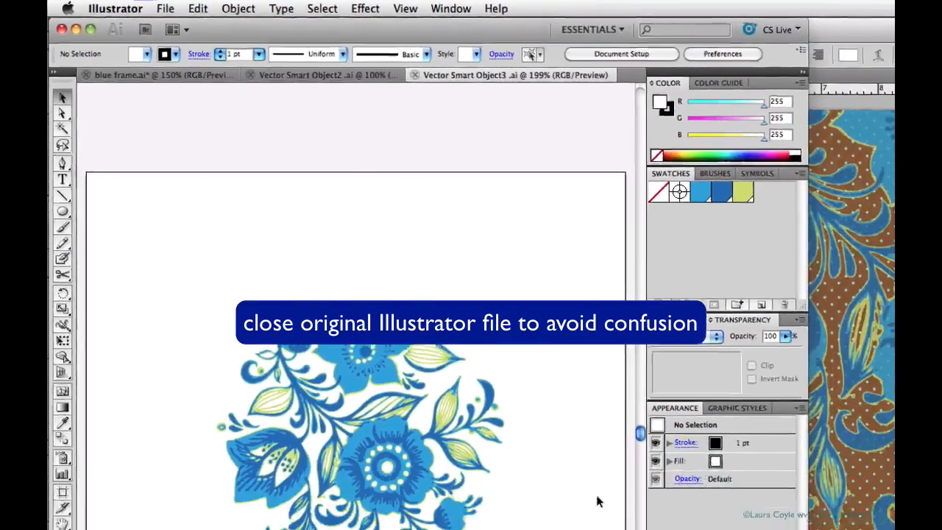
key(super+equal)
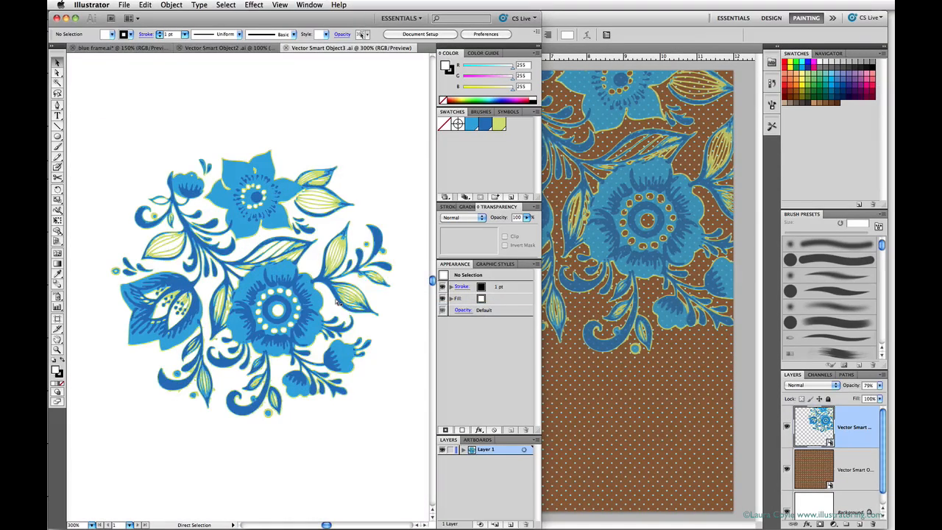
key(super+equal)
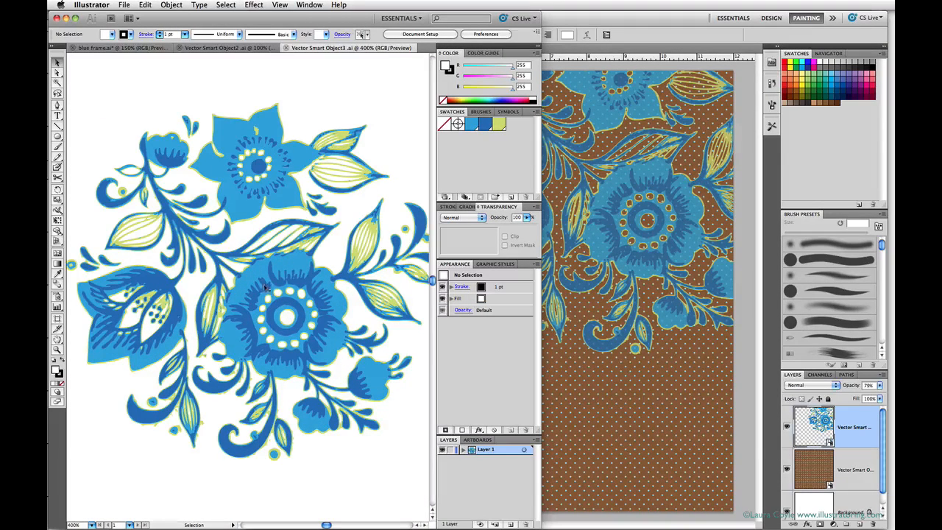
- Draw a white circle without stroke over the large flower's centre and send it behind the artwork
key(l)
drag(287, 316, 332, 358)
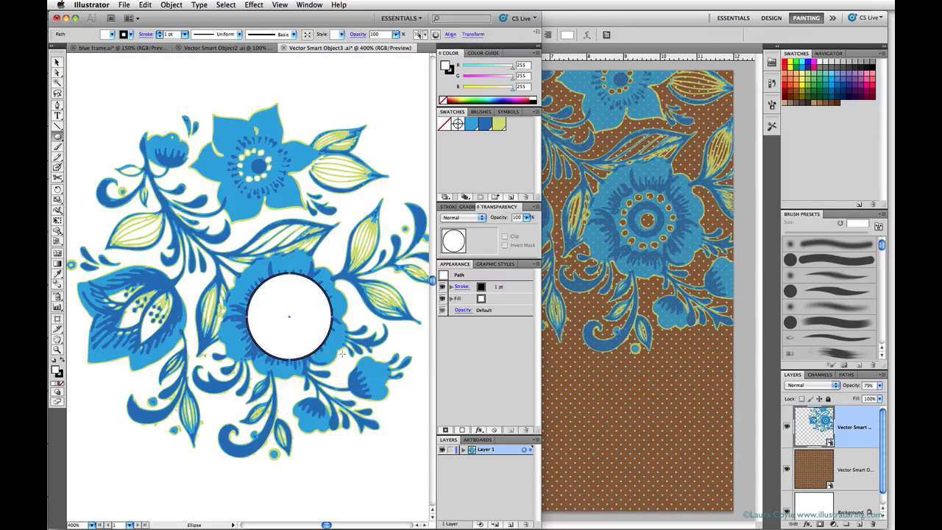
click(449, 70)
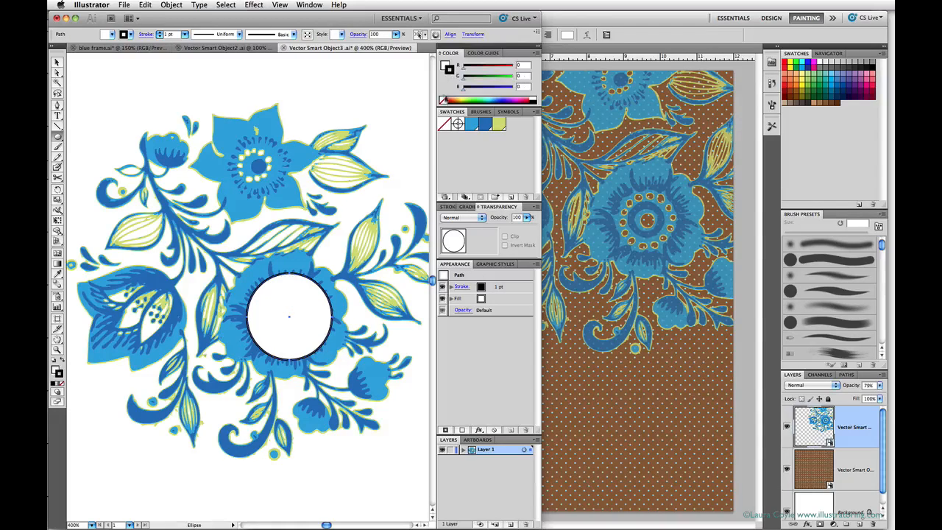
click(442, 100)
key(v)
key(l)
key(ctrl+shift+bracketleft)
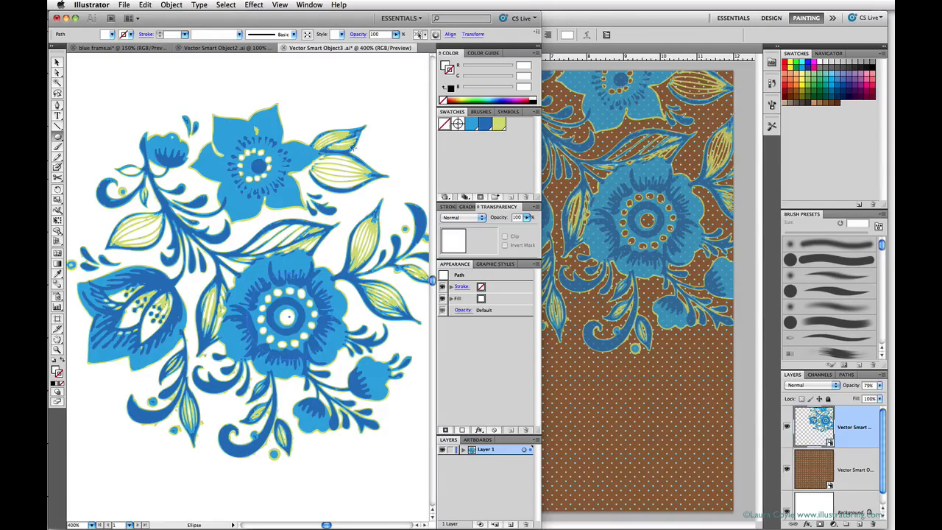
- Add white, strokeless ellipses behind the centres of the star-shaped upper flower and the tulip-shaped flower
drag(256, 167, 290, 202)
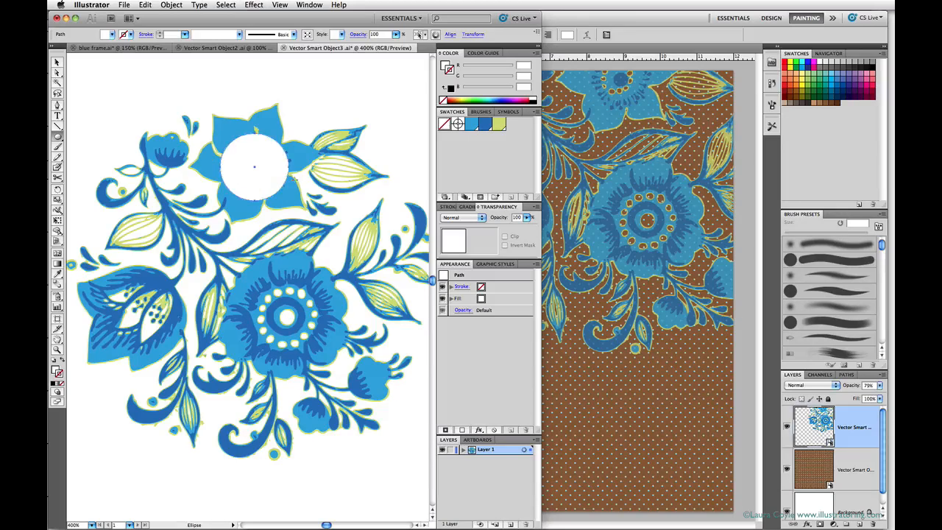
key(ctrl+shift+bracketleft)
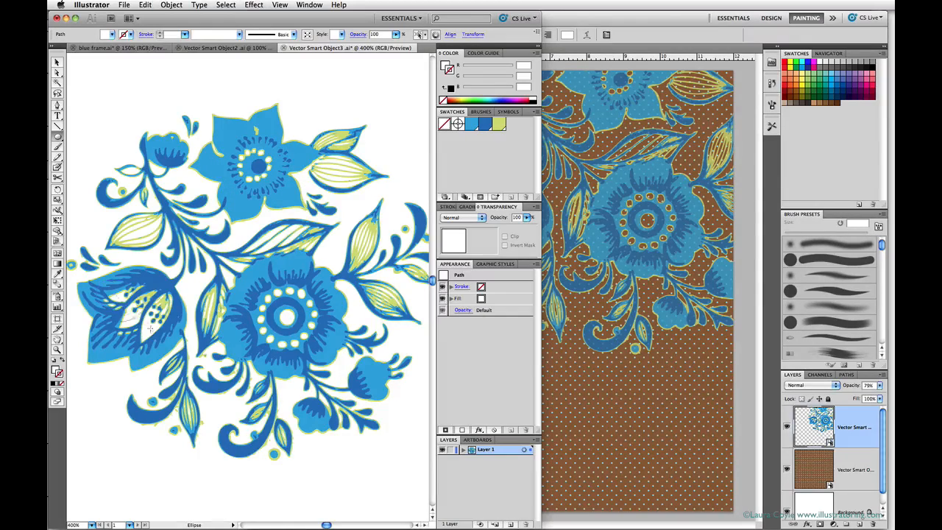
drag(182, 349, 94, 278)
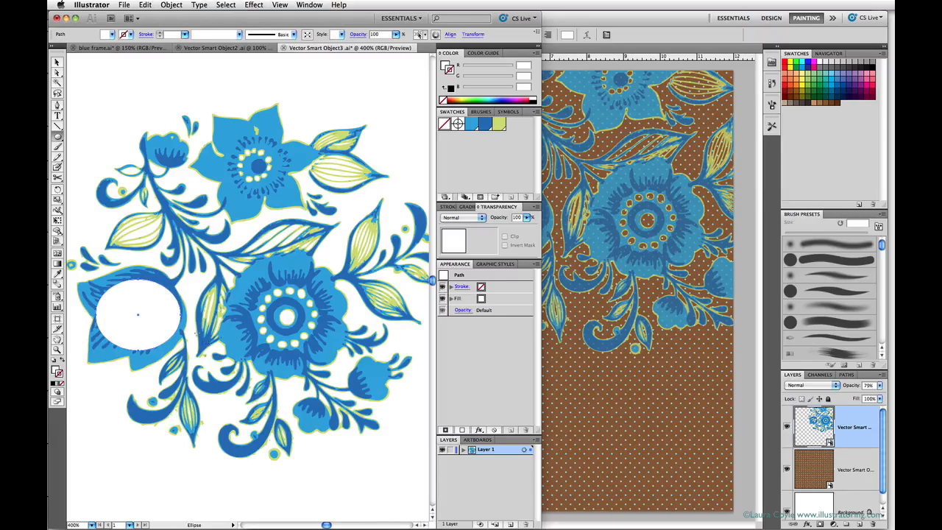
key(ctrl+shift+bracketleft)
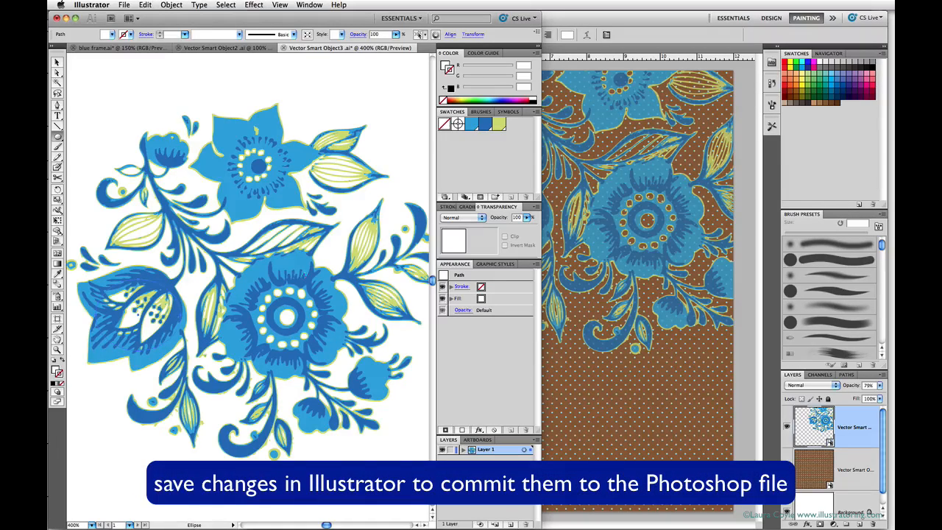
- Save the flower smart object to update vso 1.psd, and open the polka dot background's smart object from Photoshop in Illustrator
key(super+s)
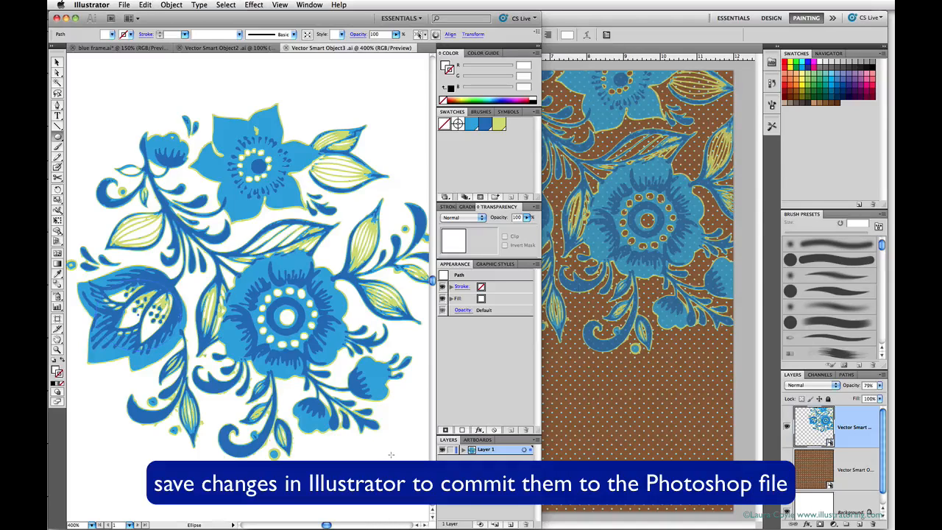
click(743, 471)
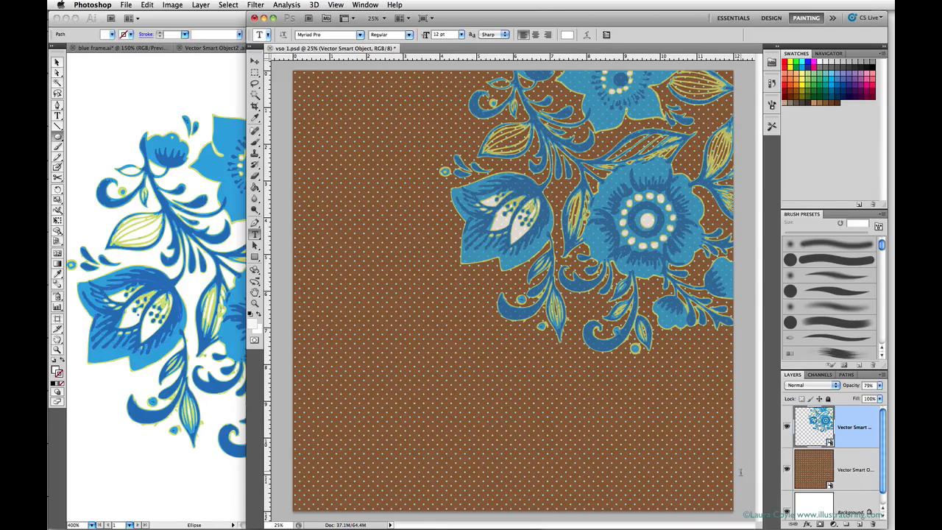
click(812, 469)
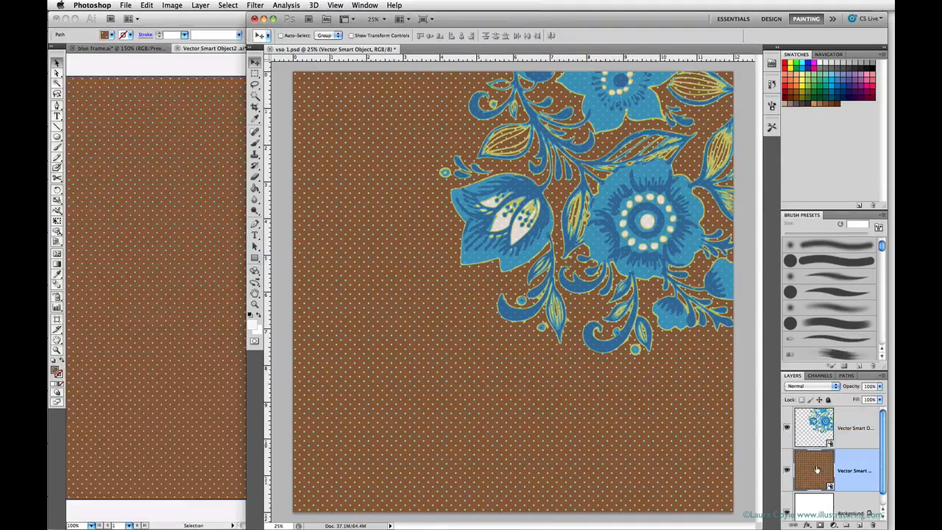
double_click(815, 469)
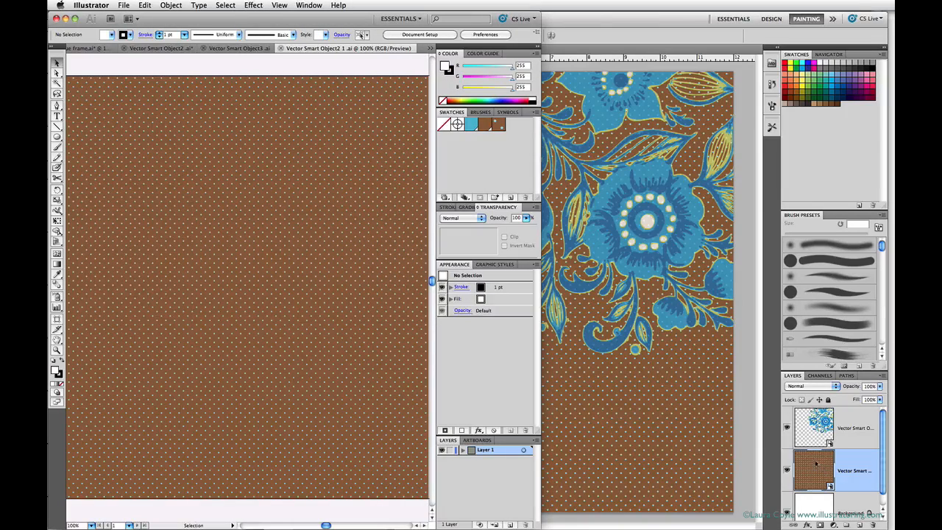
- Place the polka dot pattern tile beside the artboard and set its dots' opacity to 51%
key(super+0)
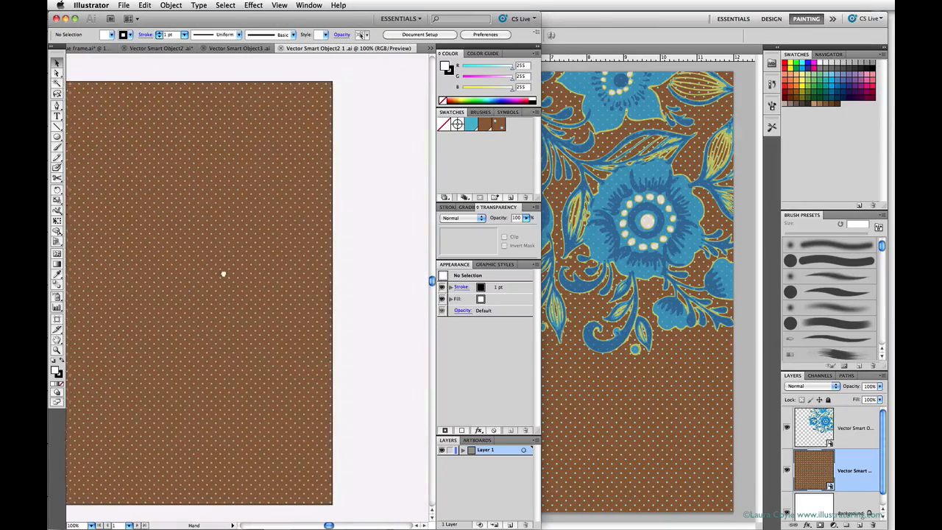
drag(499, 135, 387, 221)
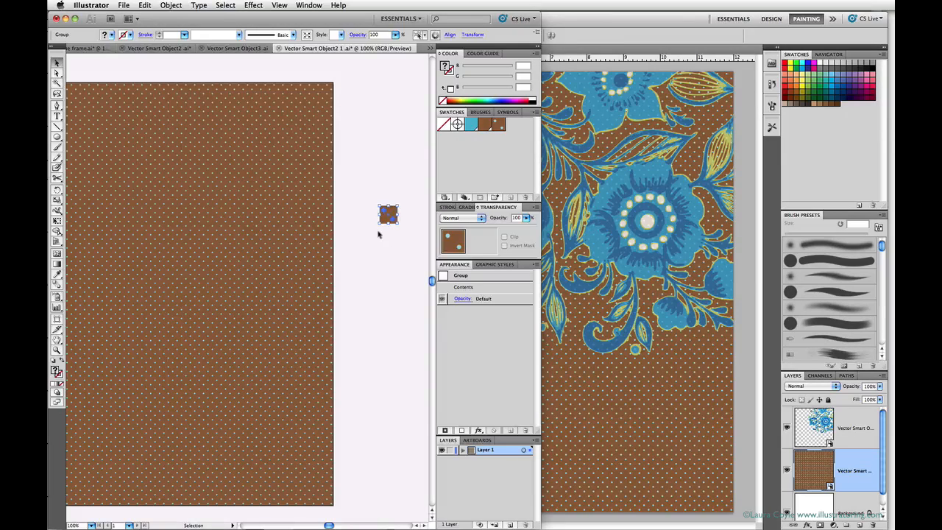
key(a)
drag(408, 197, 390, 212)
click(526, 218)
drag(525, 232, 499, 232)
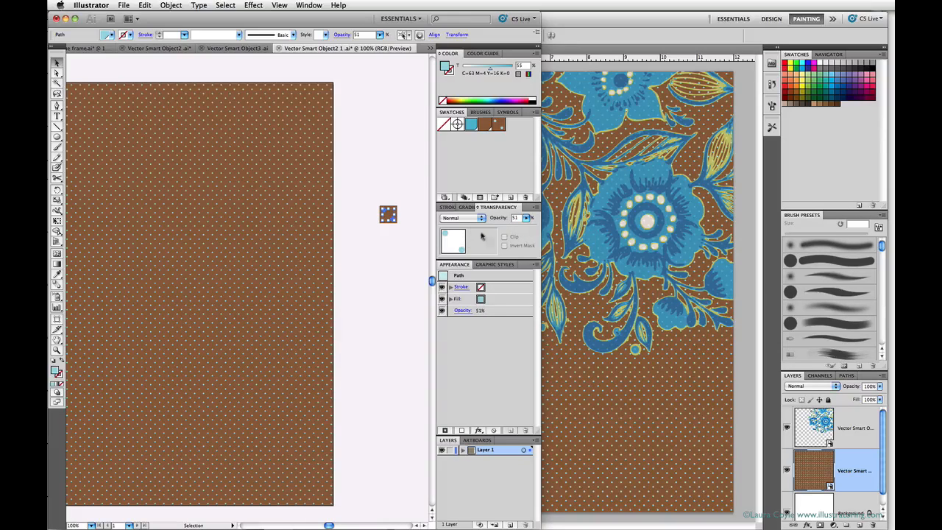
- Save the edited tile as a new pattern swatch and fill the polka dot square with it
click(380, 232)
drag(368, 196, 513, 129)
key(a)
key(v)
click(340, 187)
click(328, 190)
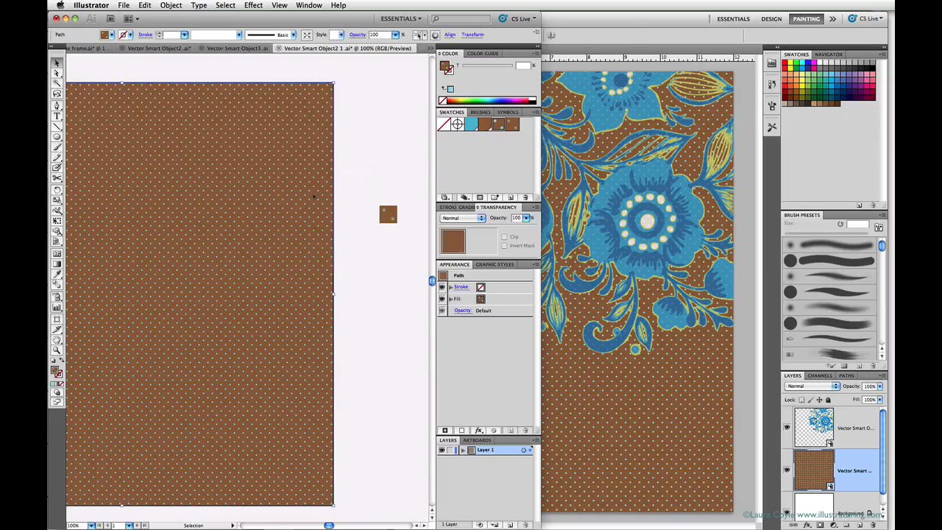
click(514, 125)
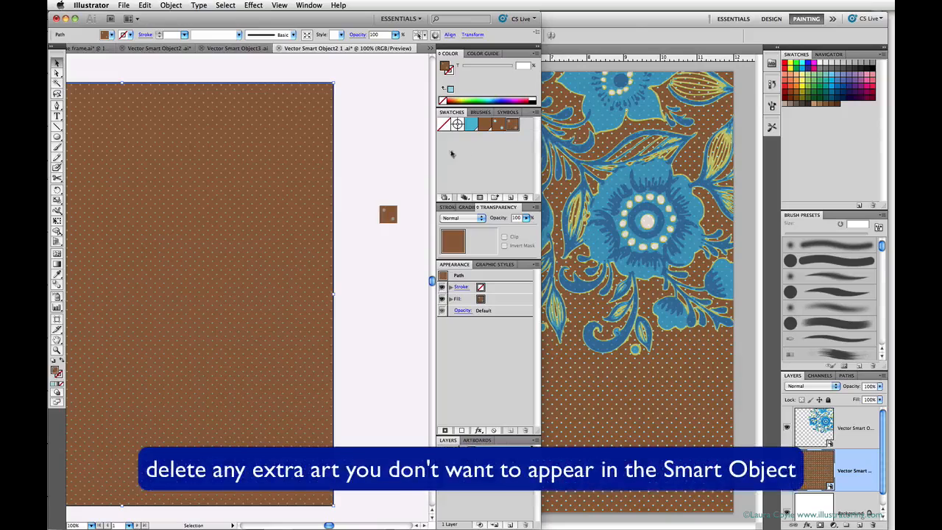
- Delete the leftover pattern tile, and save the smart object to update the background in Photoshop
drag(373, 200, 401, 252)
key(Delete)
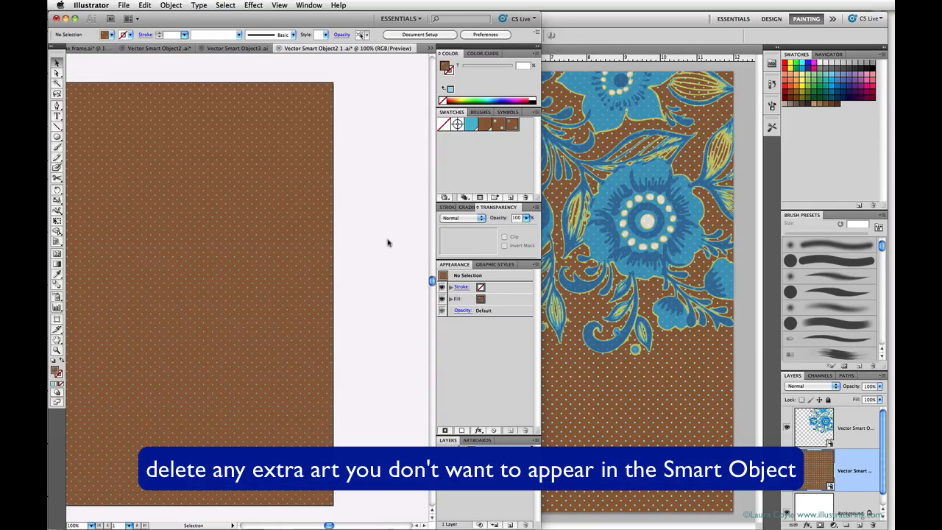
key(super+s)
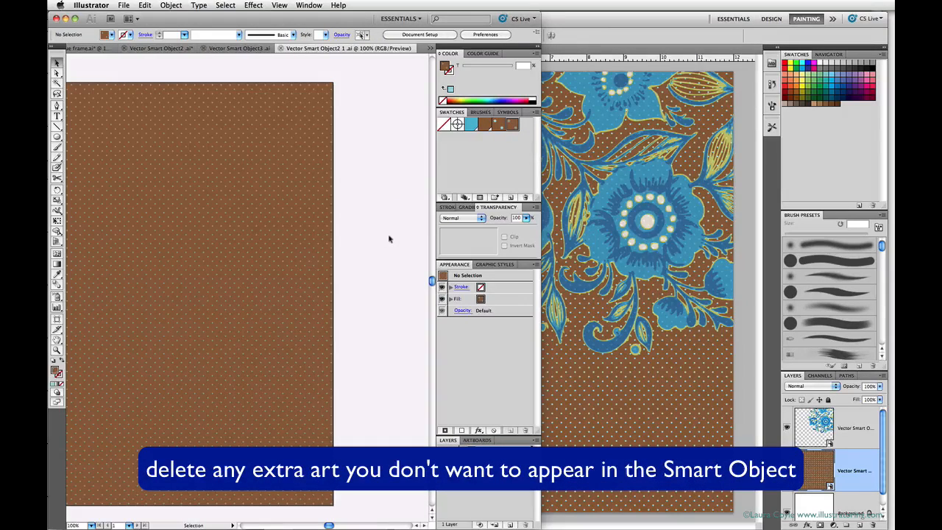
click(745, 402)
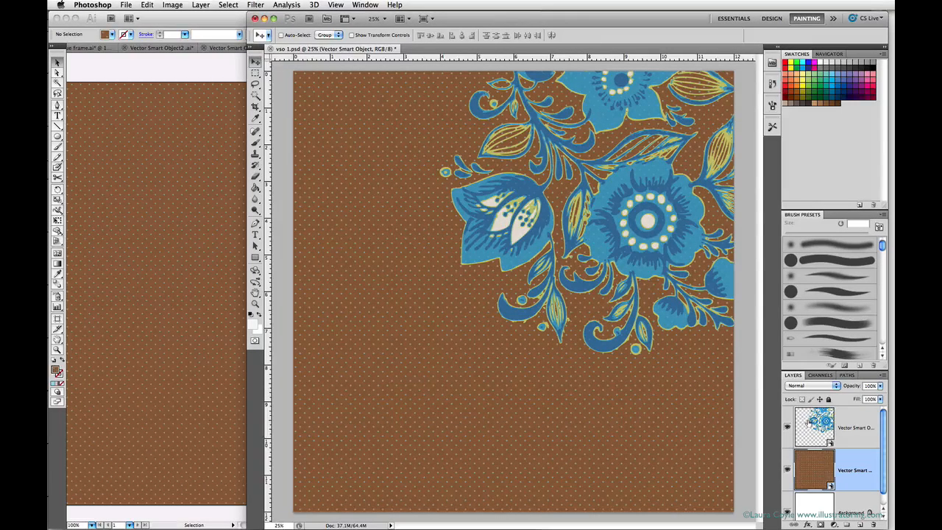
- Duplicate the flower layer and move the copy into the canvas's lower-left corner, partly beyond the edges
drag(808, 424, 861, 523)
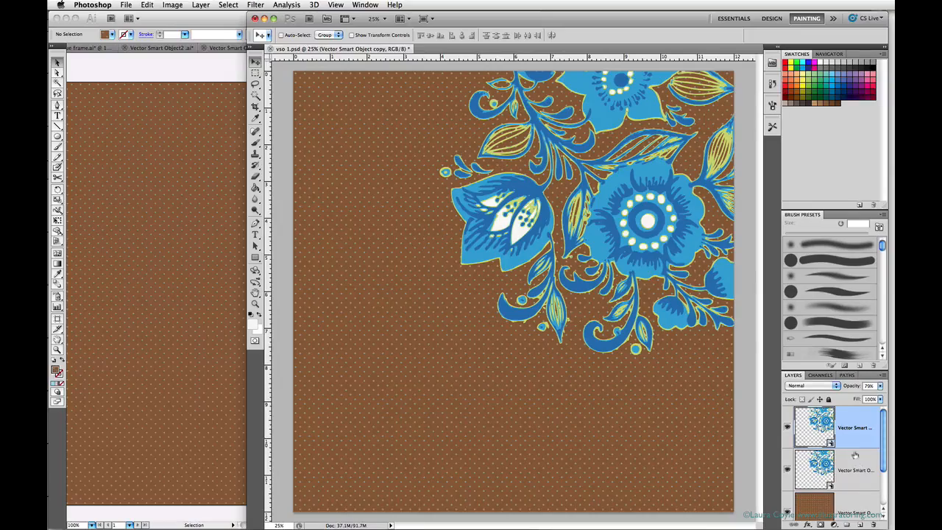
drag(622, 280, 416, 465)
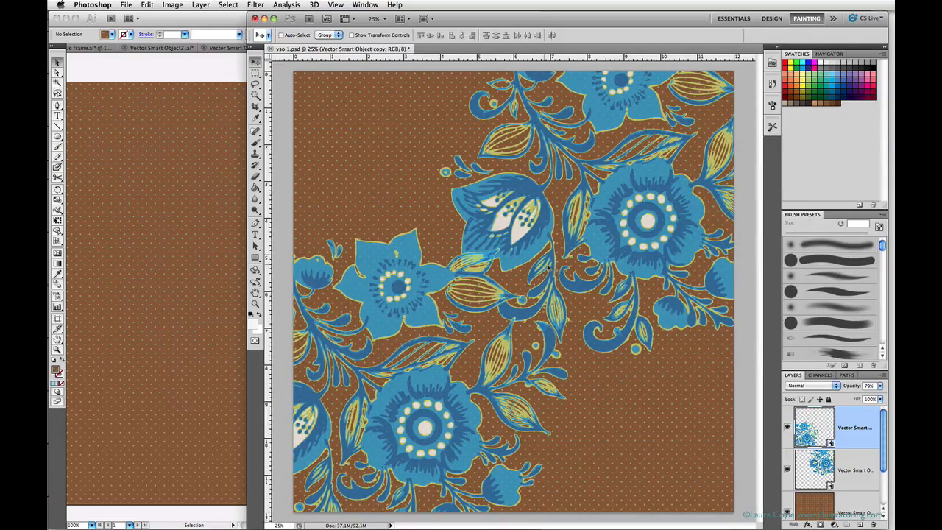
drag(435, 282, 429, 311)
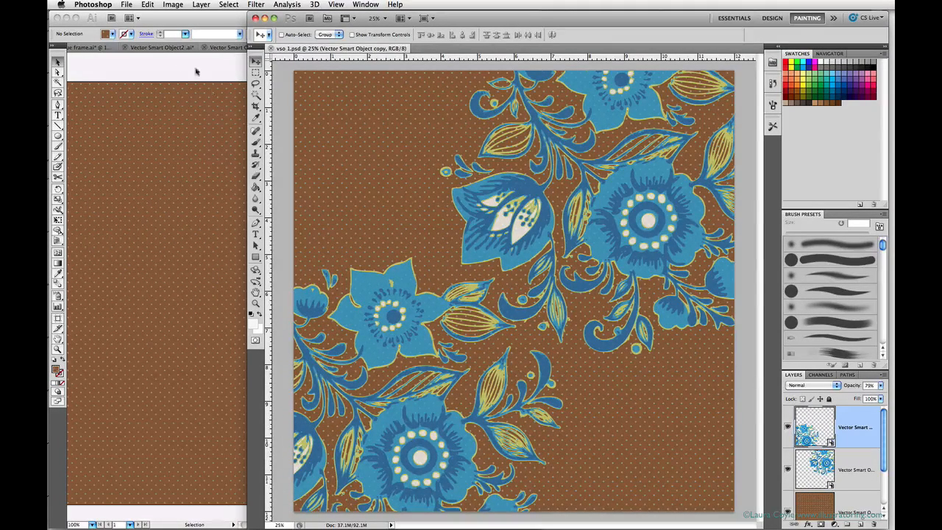
- Place the frame artwork from Illustrator's blue frame.ai into vso 1.psd as a smart object at 100% size
click(131, 68)
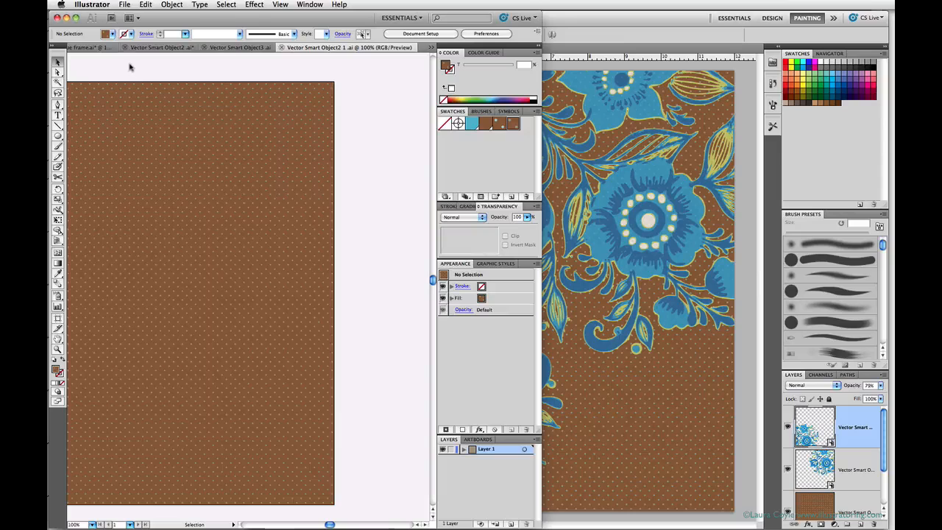
click(91, 48)
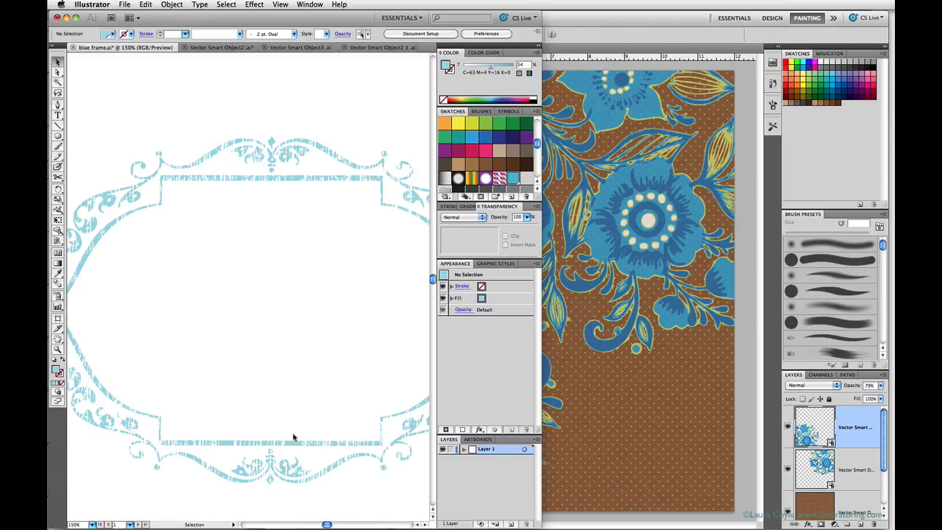
click(386, 207)
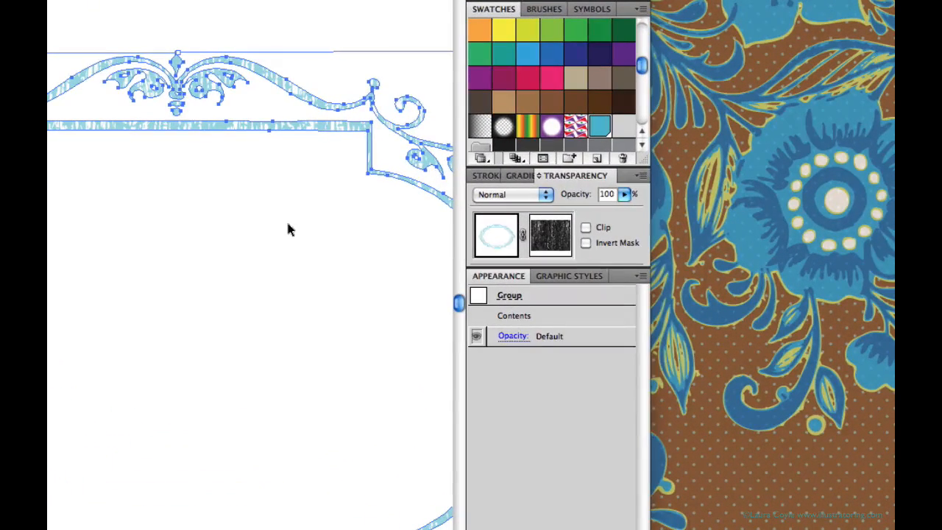
key(super+minus)
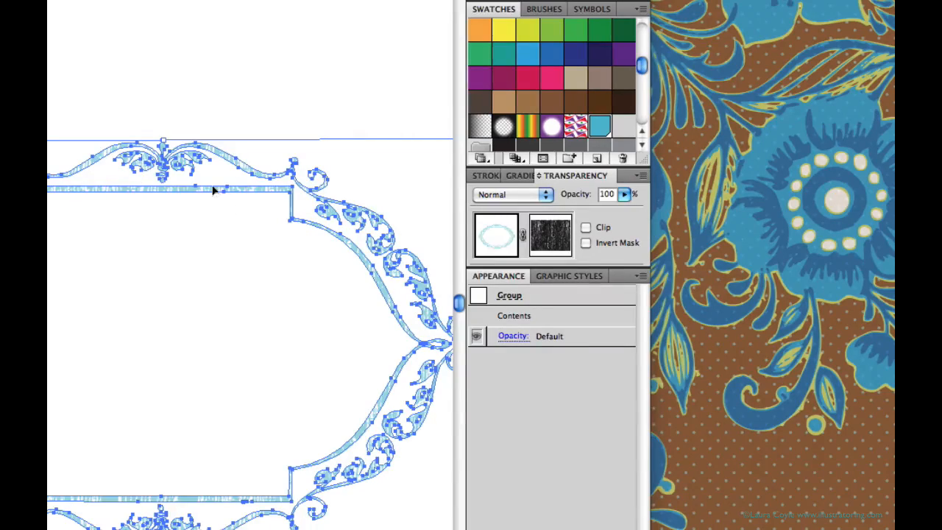
key(super+minus)
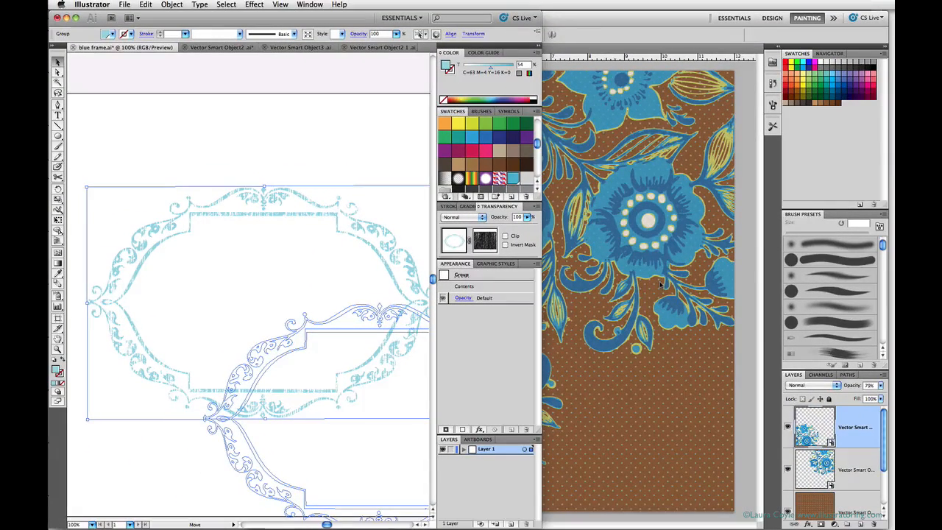
click(660, 285)
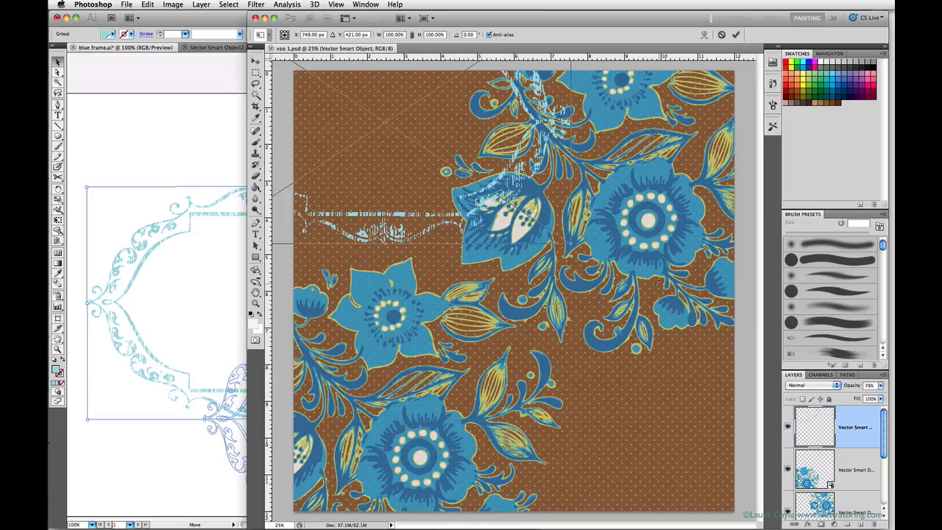
key(Return)
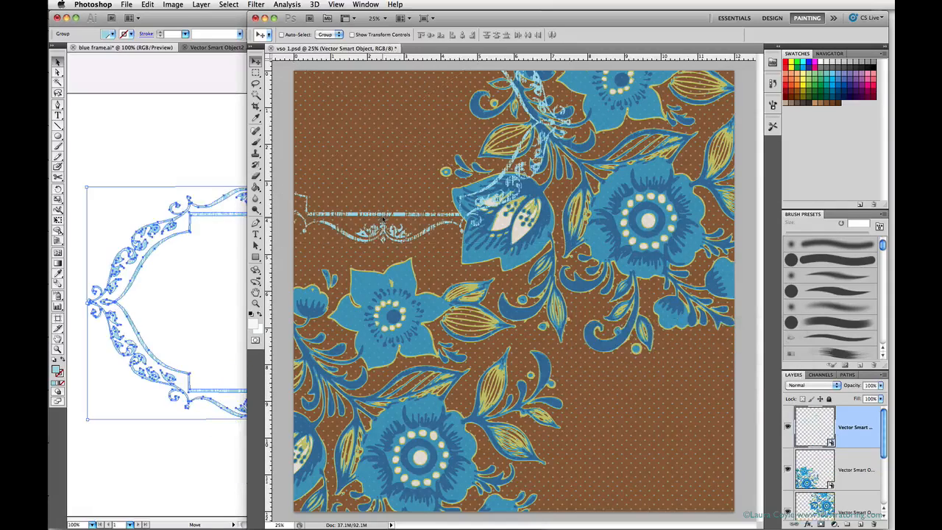
- Enlarge the placed frame proportionally, rotate it 90° so it stands upright, and position it towards the canvas's lower-right corner, partly beyond the edges
drag(382, 197, 523, 463)
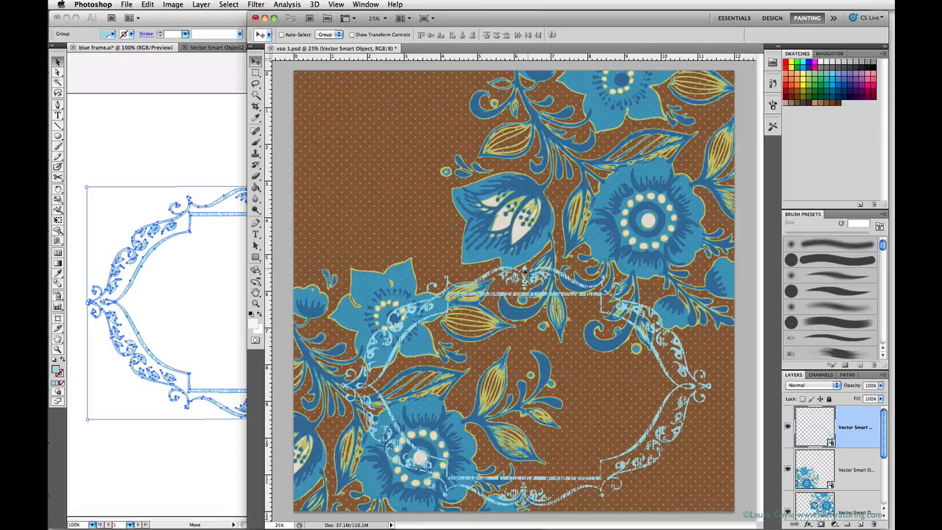
key(ctrl+t)
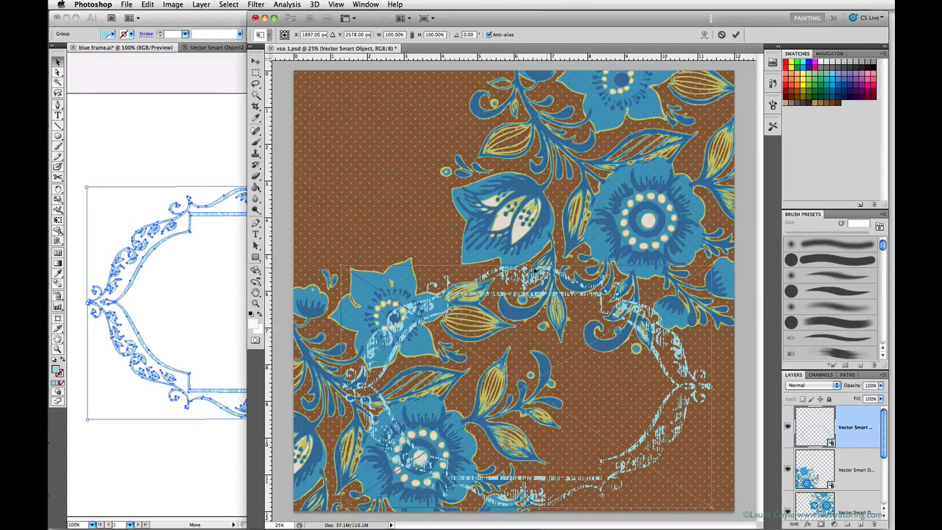
drag(340, 263, 265, 189)
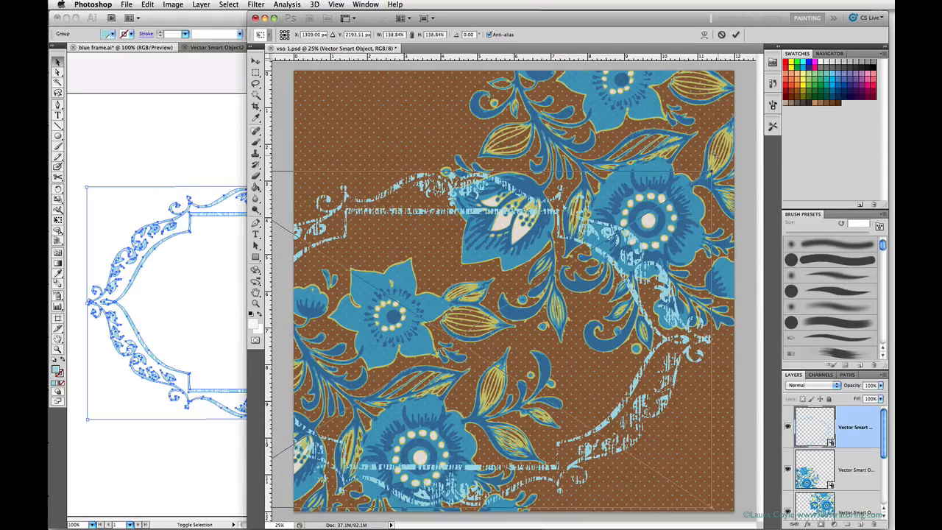
drag(745, 184, 567, 508)
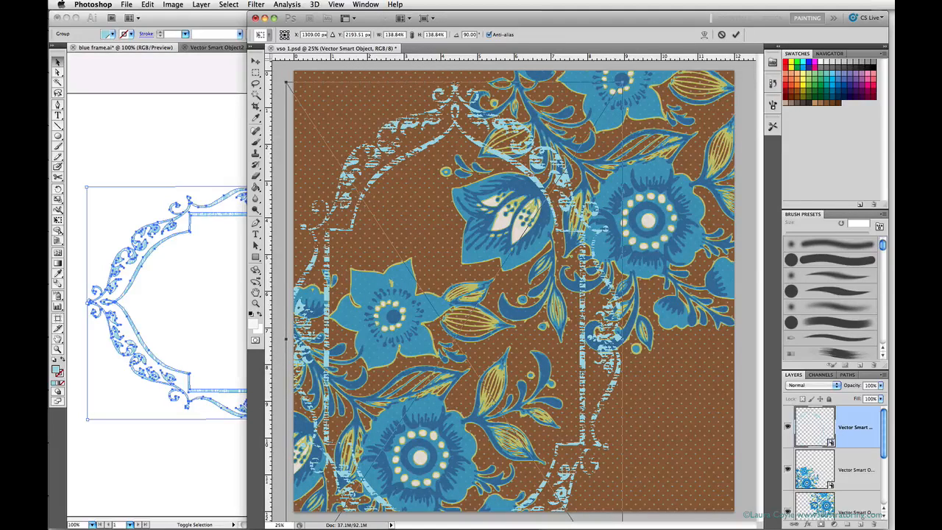
key(Return)
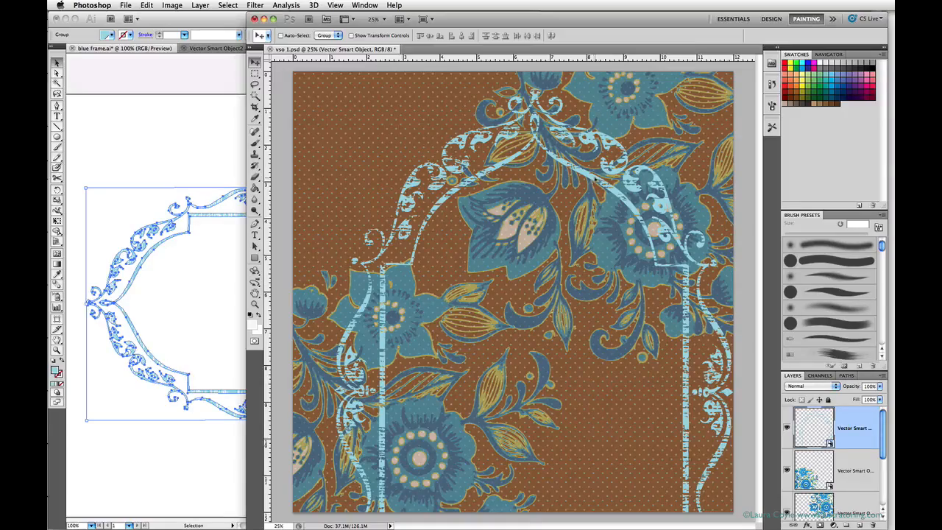
drag(598, 179, 636, 381)
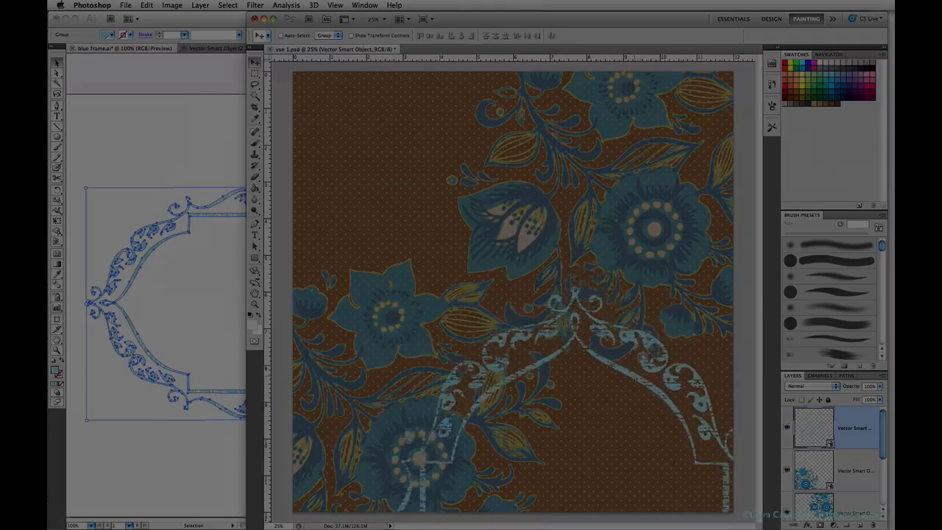